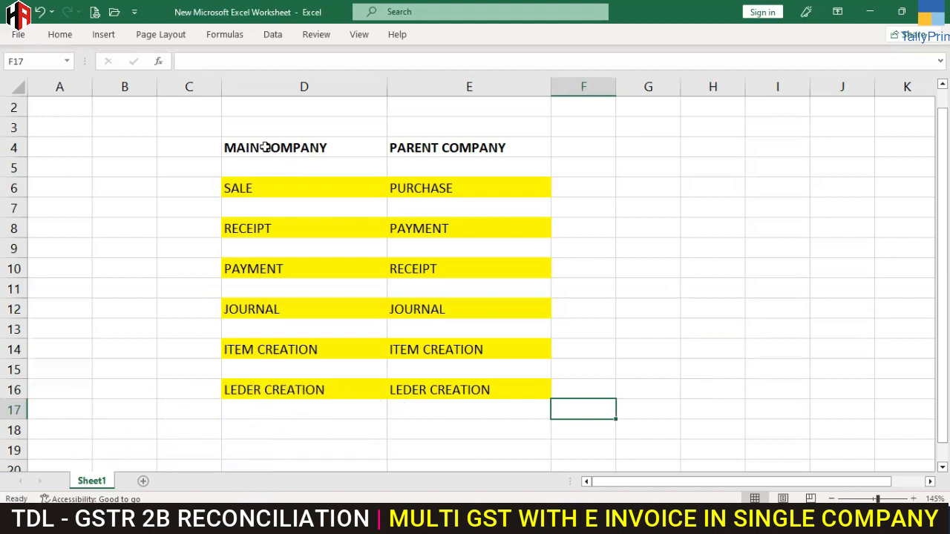
Examine the MAIN COMPANY and PARENT COMPANY headings and the SALE to PURCHASE pairing in row 6
{"action": "left_click", "coordinate": [265, 147]}
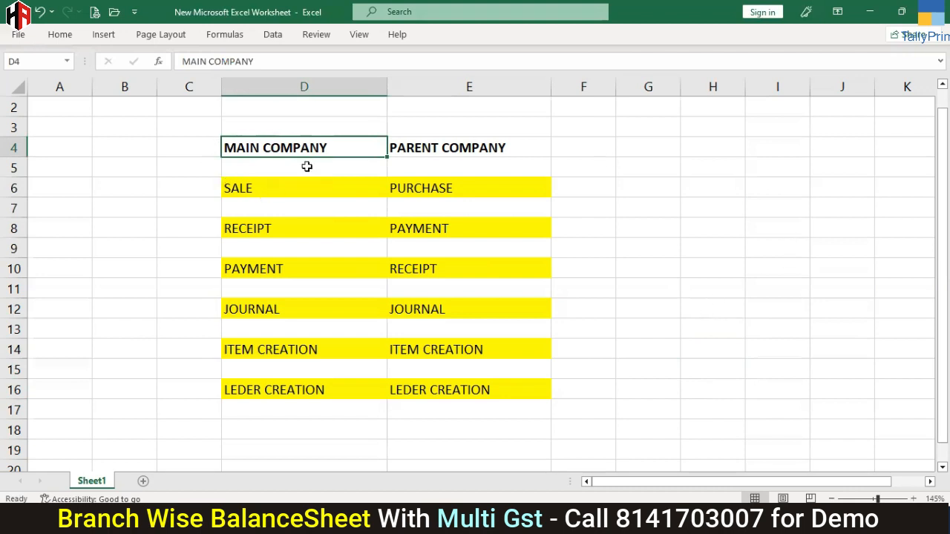
{"action": "left_click", "coordinate": [243, 191]}
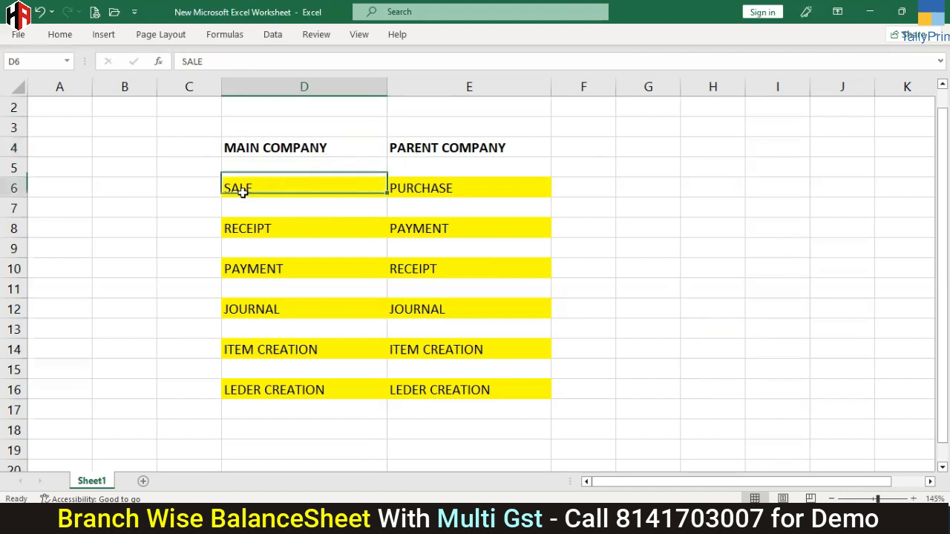
{"action": "left_click", "coordinate": [426, 191]}
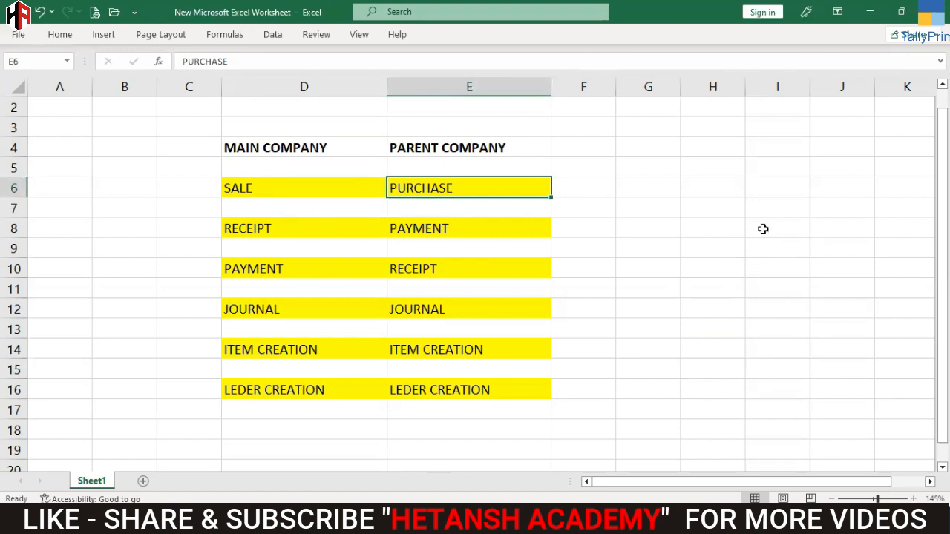
{"action": "left_click", "coordinate": [285, 184]}
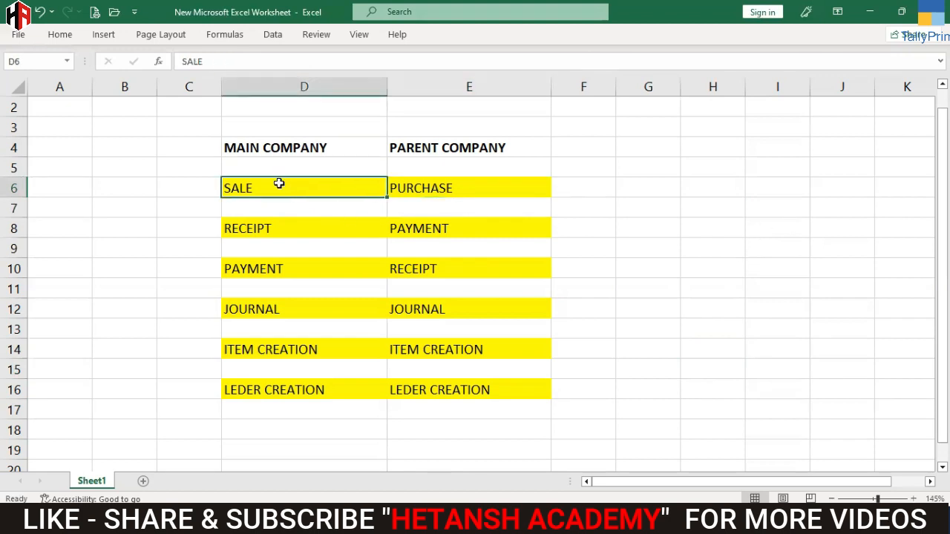
{"action": "left_click", "coordinate": [464, 142]}
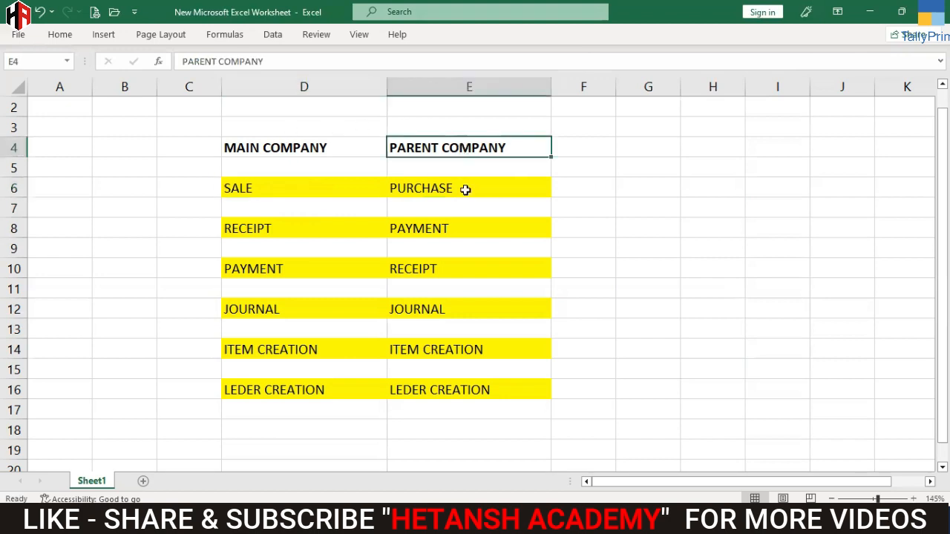
{"action": "left_click", "coordinate": [466, 189]}
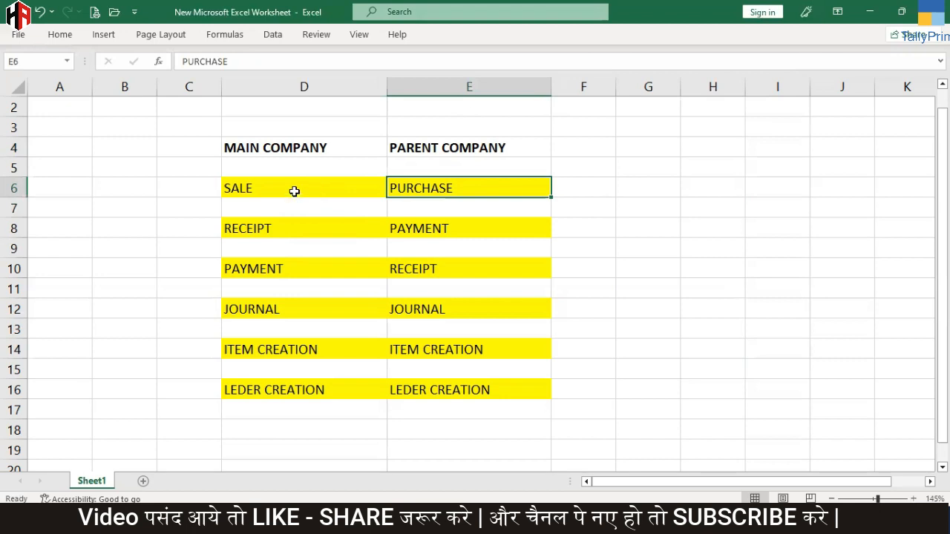
{"action": "left_click", "coordinate": [318, 190]}
{"action": "left_click", "coordinate": [427, 188]}
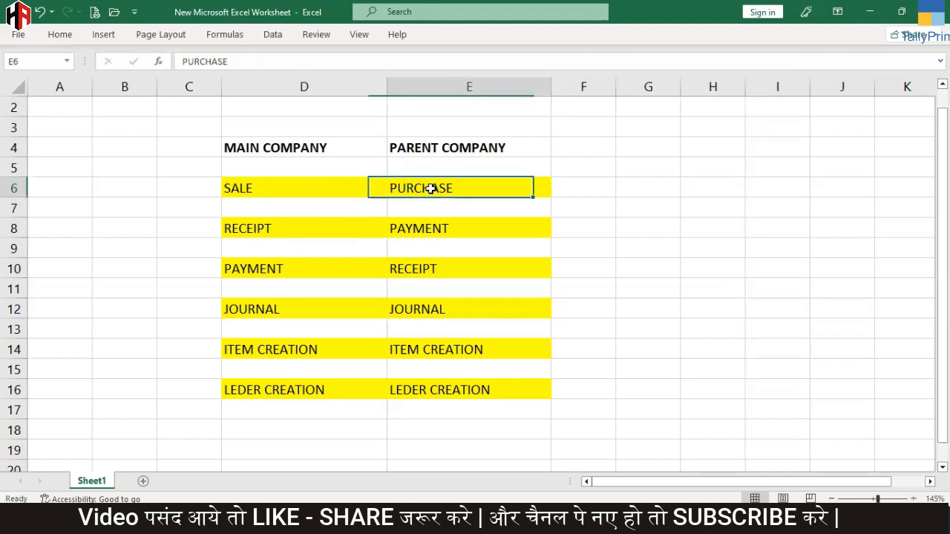
{"action": "left_click", "coordinate": [285, 191]}
{"action": "left_click", "coordinate": [460, 190]}
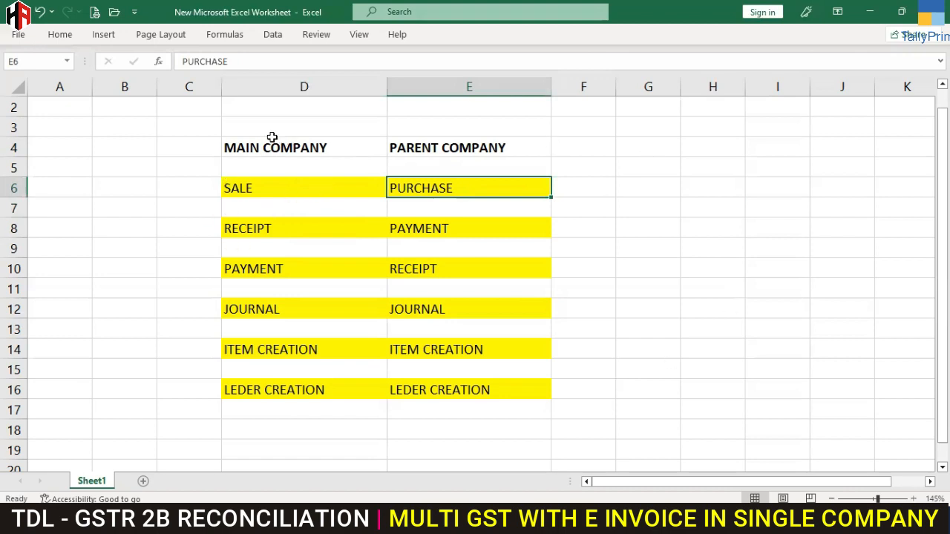
Review the receipt, payment, journal and item creation pairings between the two companies in rows 8 to 14
{"action": "left_click", "coordinate": [253, 231]}
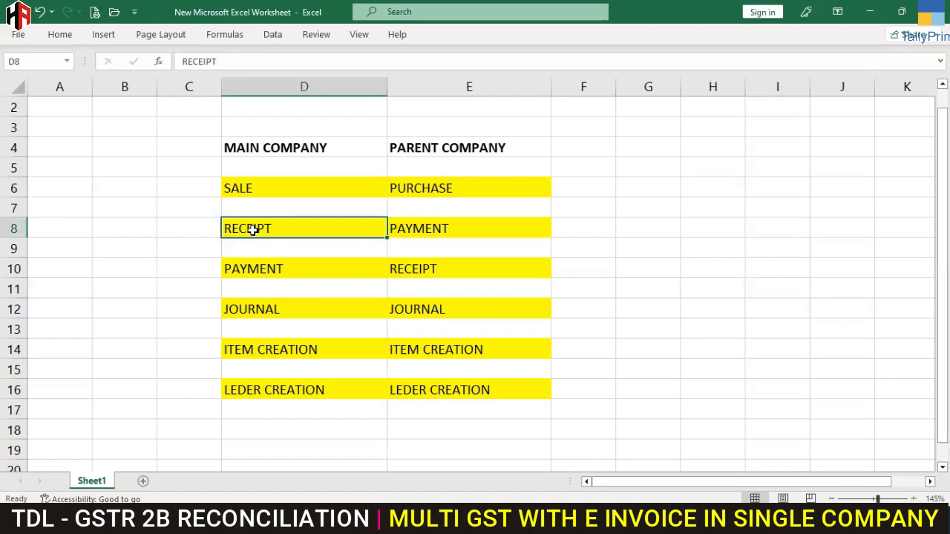
{"action": "left_click", "coordinate": [450, 226]}
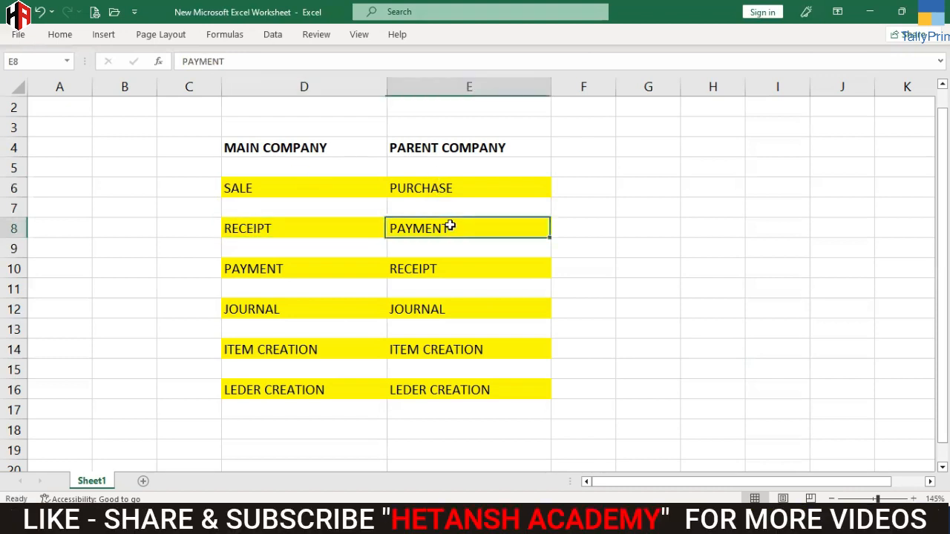
{"action": "left_click", "coordinate": [244, 271]}
{"action": "left_click", "coordinate": [433, 272]}
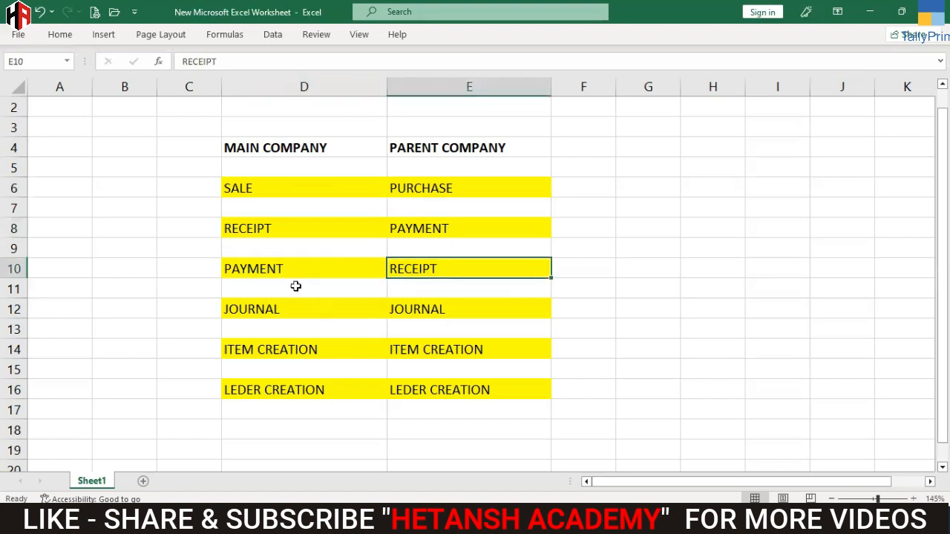
{"action": "left_click_drag", "start_coordinate": [294, 307], "coordinate": [425, 309]}
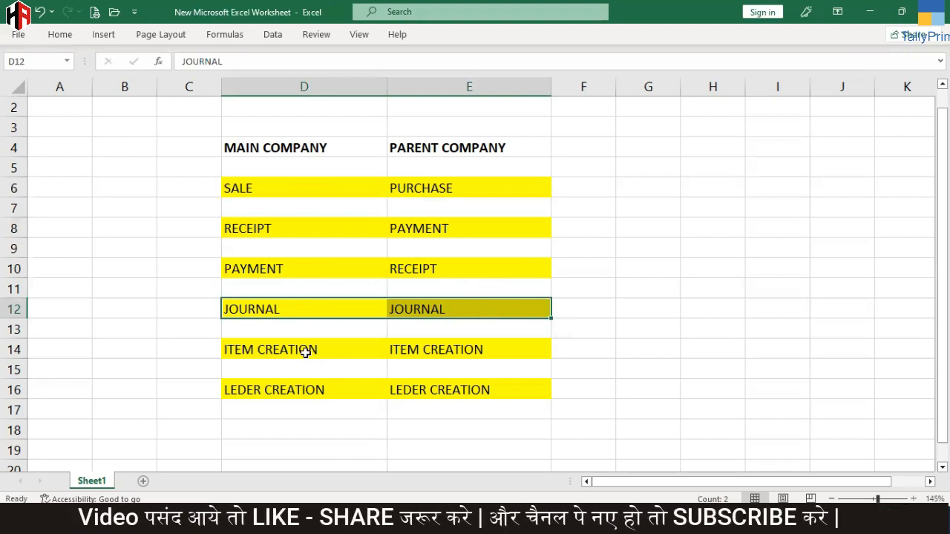
{"action": "left_click_drag", "start_coordinate": [305, 352], "coordinate": [429, 355]}
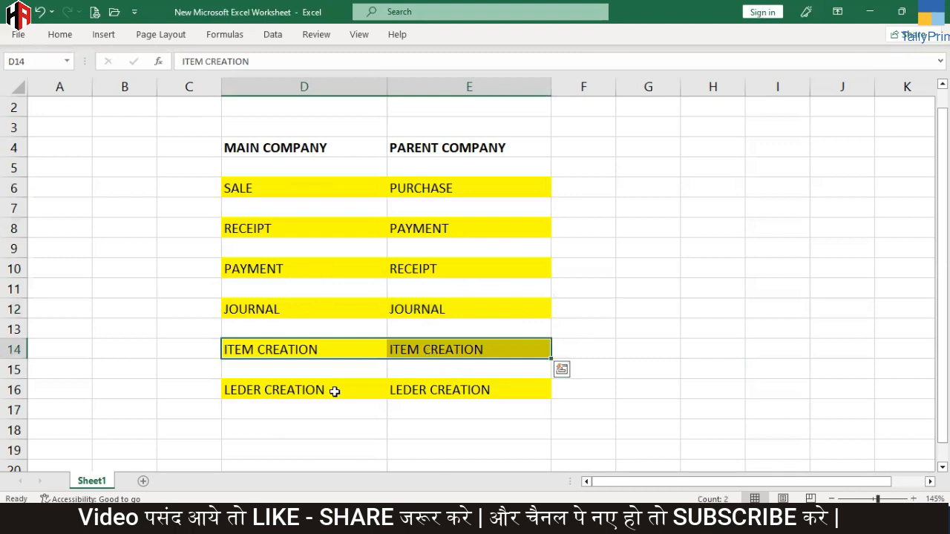
Correct the text in D16 to LEDGER CREATION and fill the corrected text into E16
{"action": "double_click", "coordinate": [335, 392]}
{"action": "type", "text": "G"}
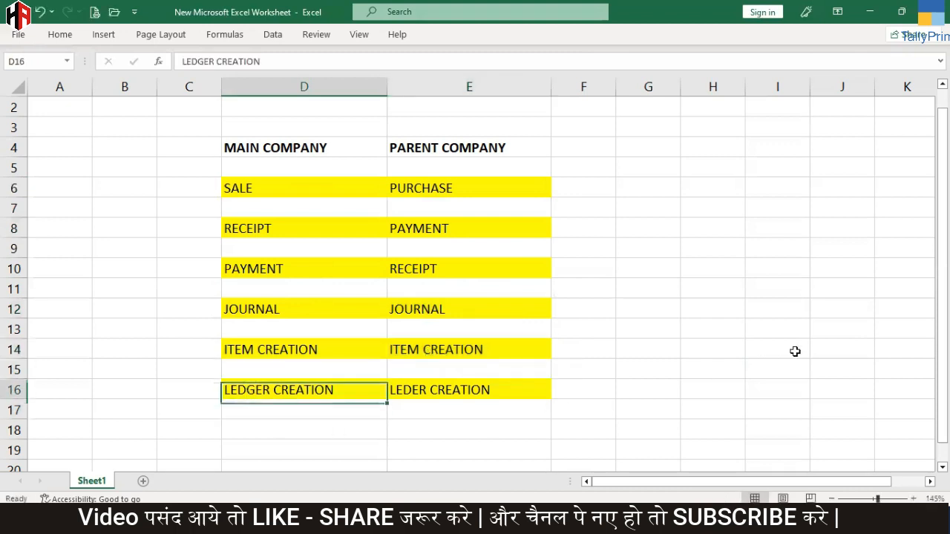
{"action": "key", "text": "Tab"}
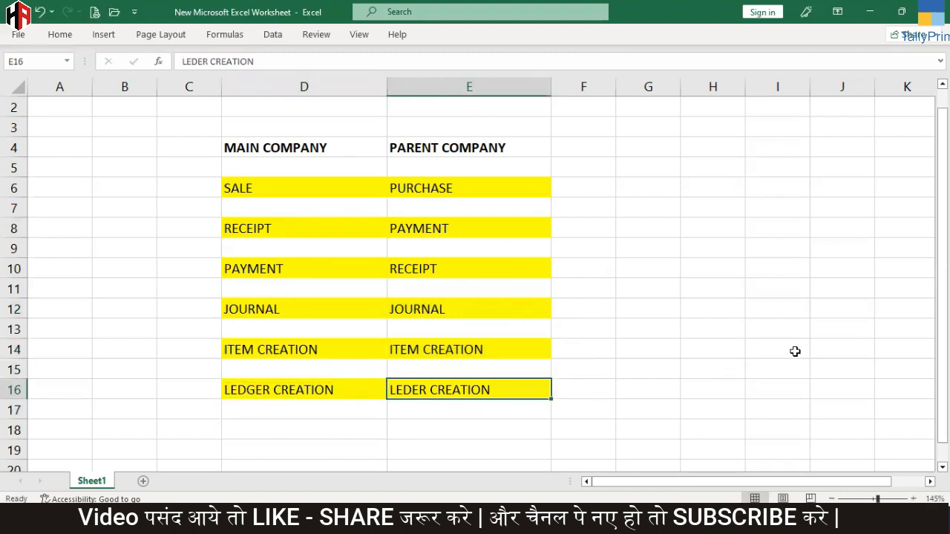
{"action": "key", "text": "ctrl+r"}
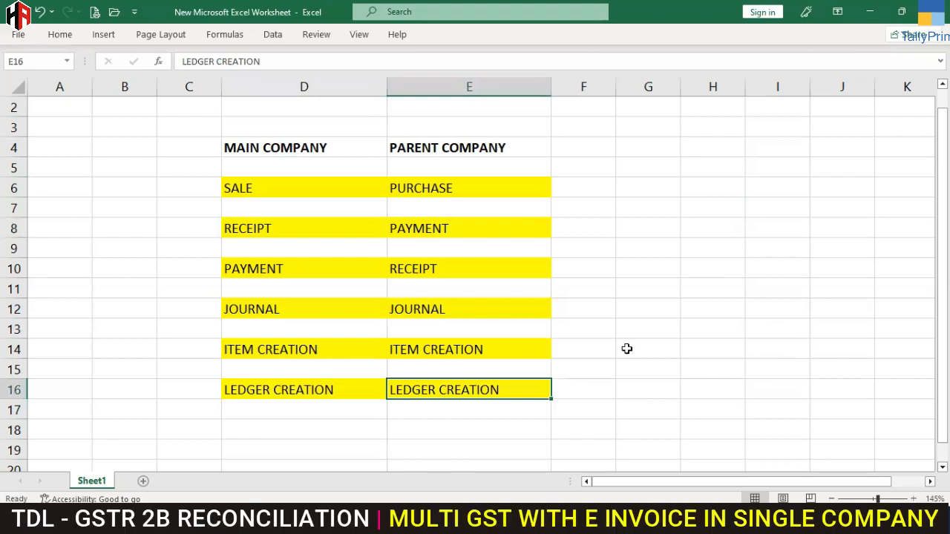
Switch to TallyPrime and close the Day Book, returning to the Gateway of Tally
{"action": "left_click", "coordinate": [355, 523]}
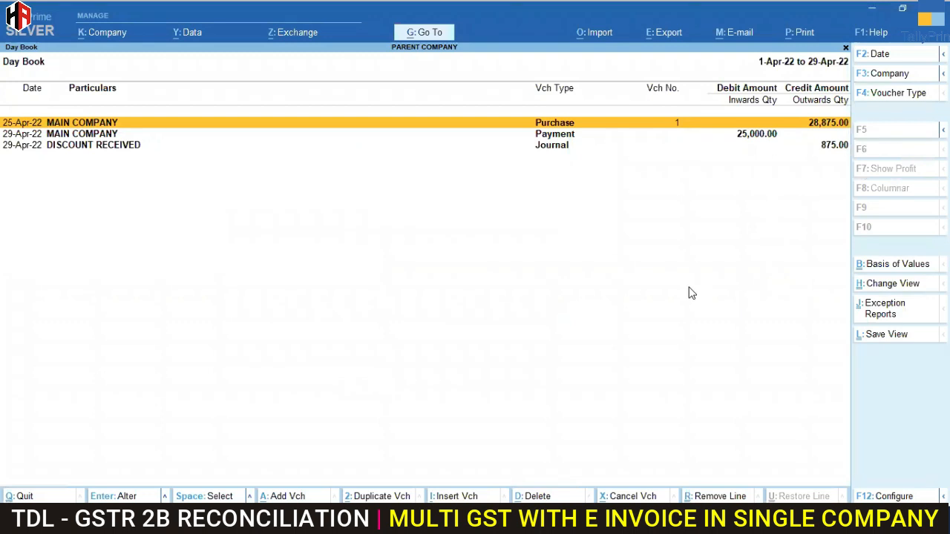
{"action": "key", "text": "Escape"}
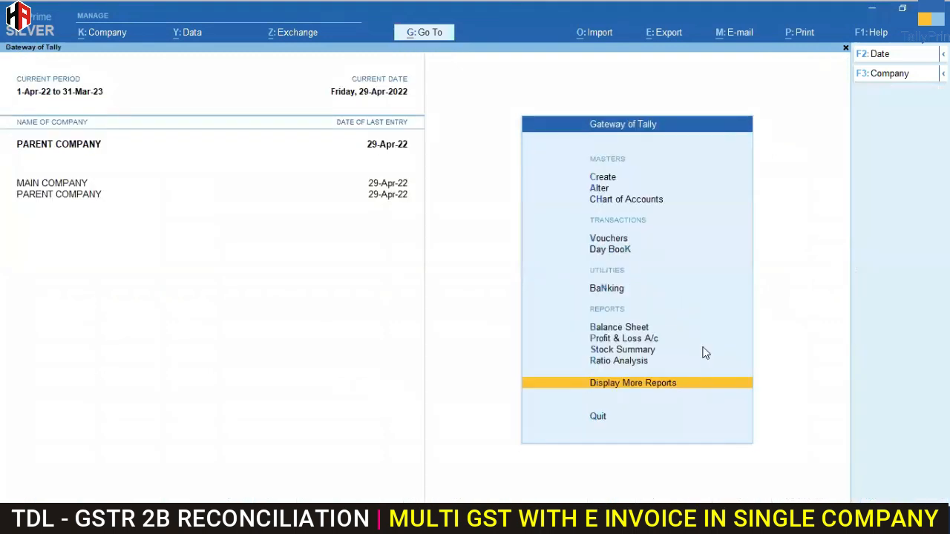
{"action": "key", "text": "Escape"}
{"action": "key", "text": "n"}
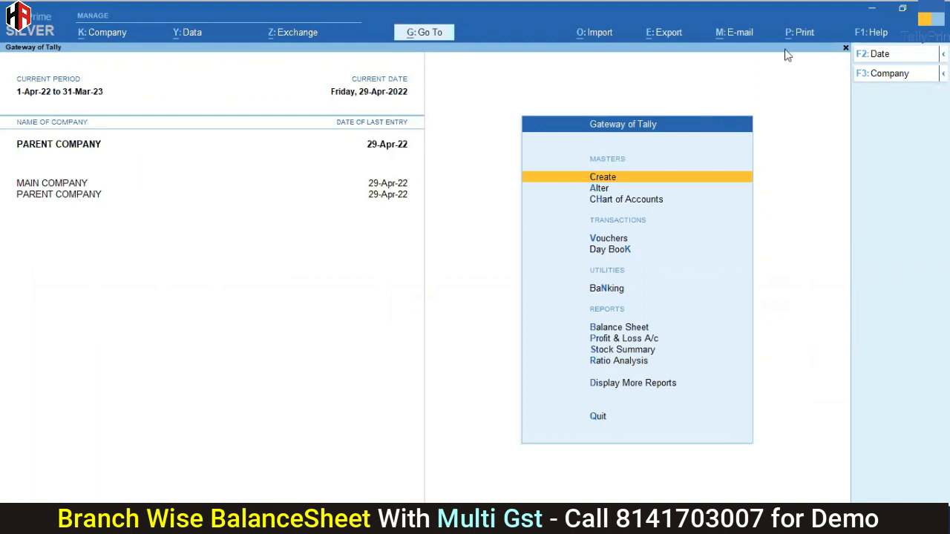
Change to MAIN COMPANY and examine the SALE @ 5% and DISCOUNT GIVEN lines in its detailed Profit & Loss A/c
{"action": "left_click", "coordinate": [895, 75]}
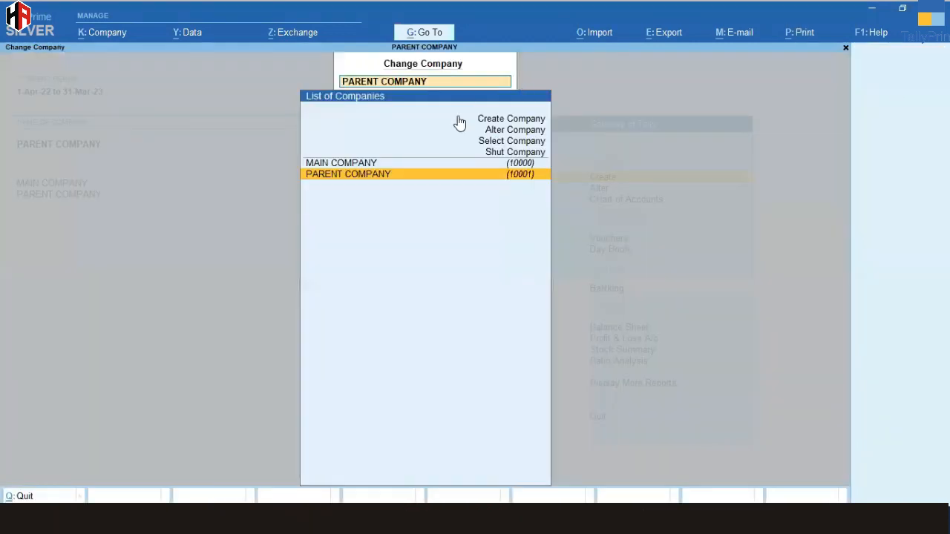
{"action": "left_click", "coordinate": [358, 165]}
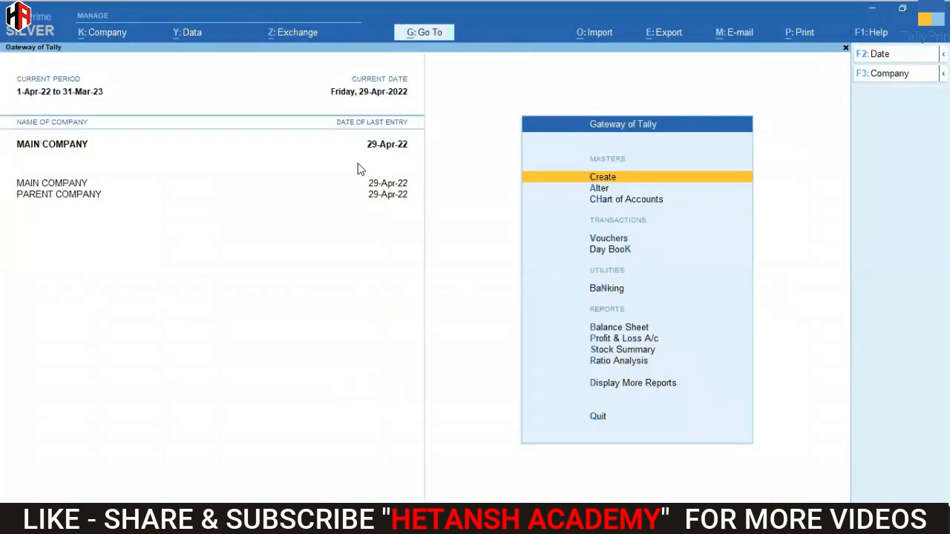
{"action": "key", "text": "Escape"}
{"action": "key", "text": "n"}
{"action": "left_click", "coordinate": [683, 346]}
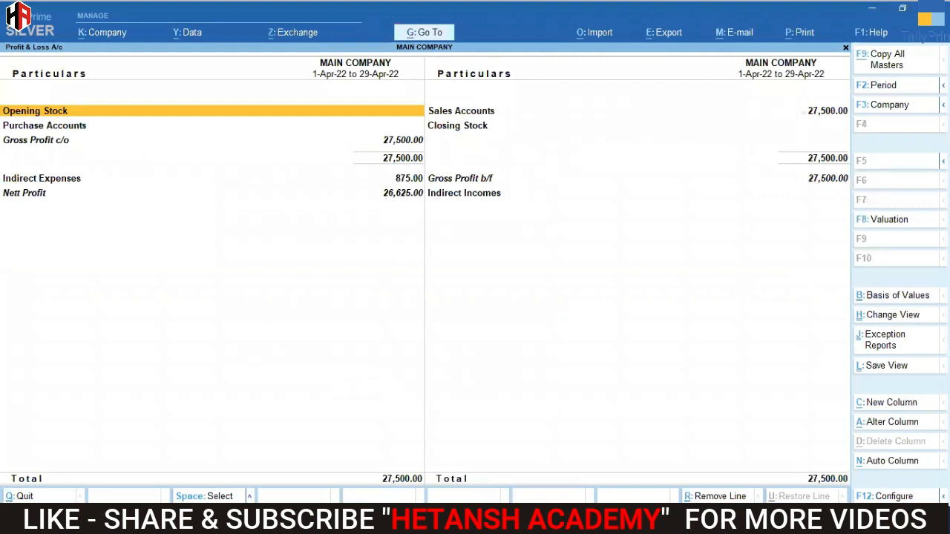
{"action": "key", "text": "alt+F5"}
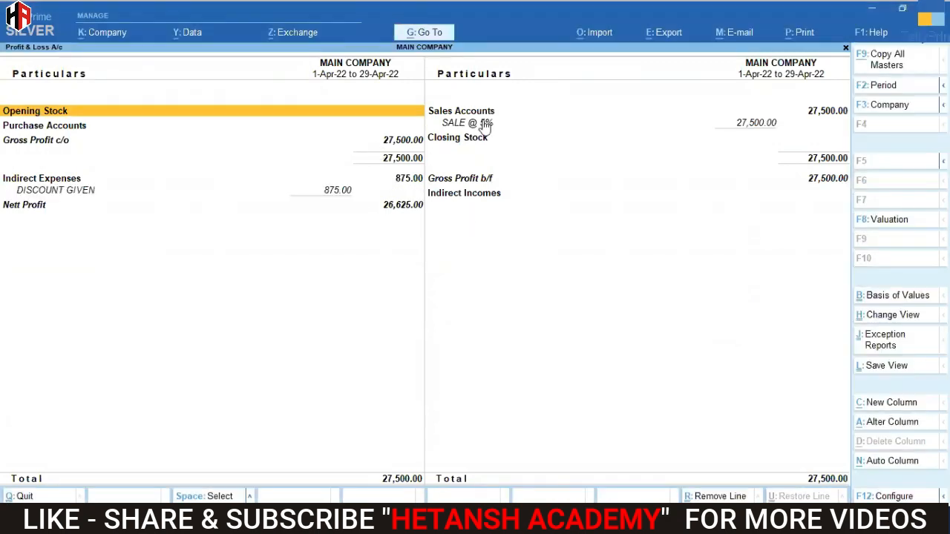
{"action": "left_click", "coordinate": [483, 124]}
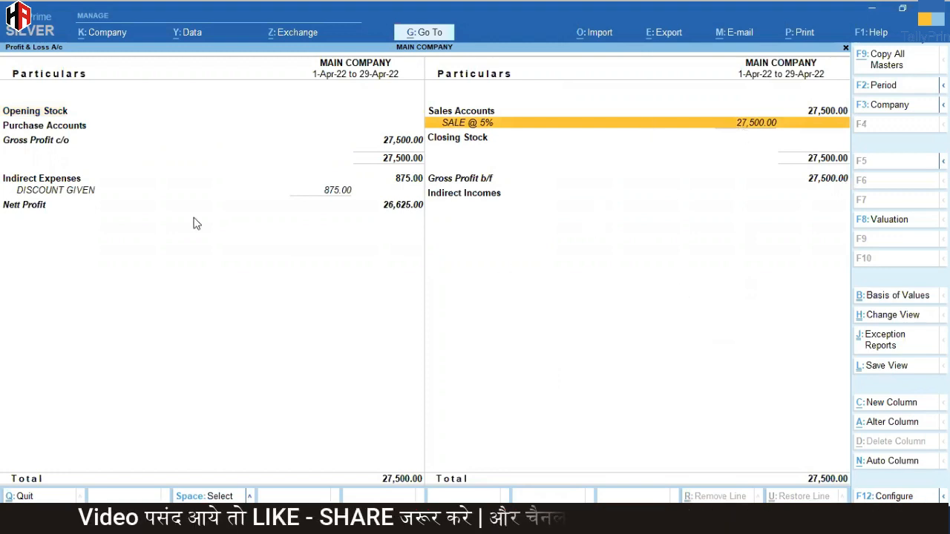
{"action": "left_click", "coordinate": [89, 192]}
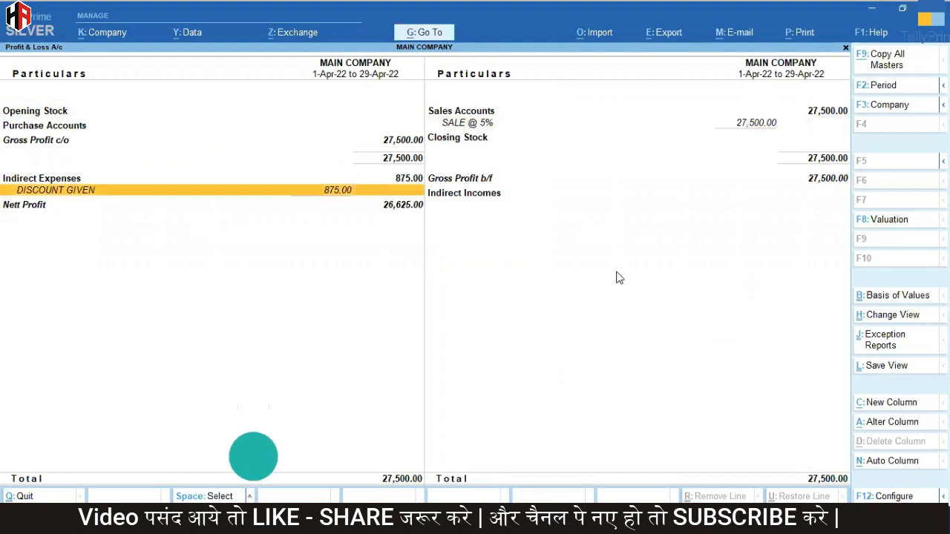
{"action": "key", "text": "Escape"}
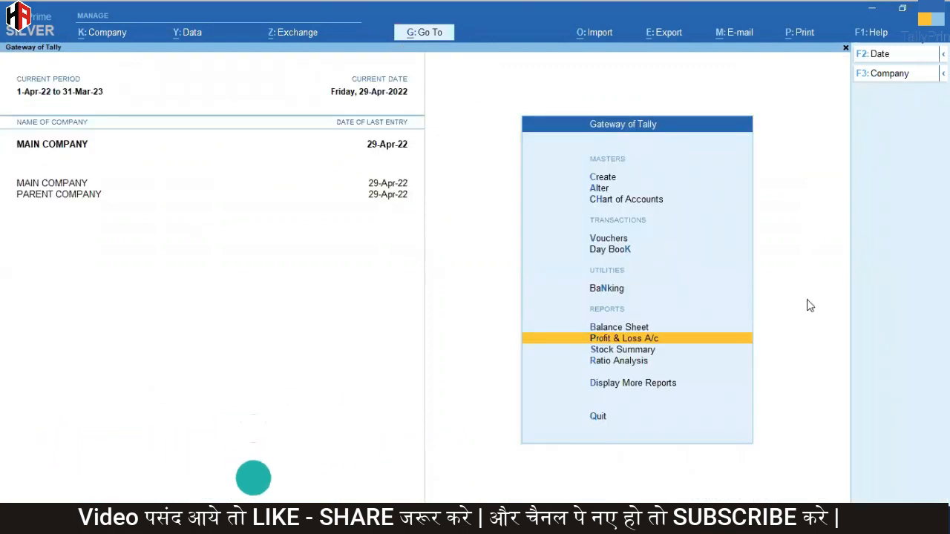
Change to PARENT COMPANY and examine the Purchase @ 5% and DISCOUNT RECEIVED lines in its detailed Profit & Loss A/c
{"action": "left_click", "coordinate": [863, 74]}
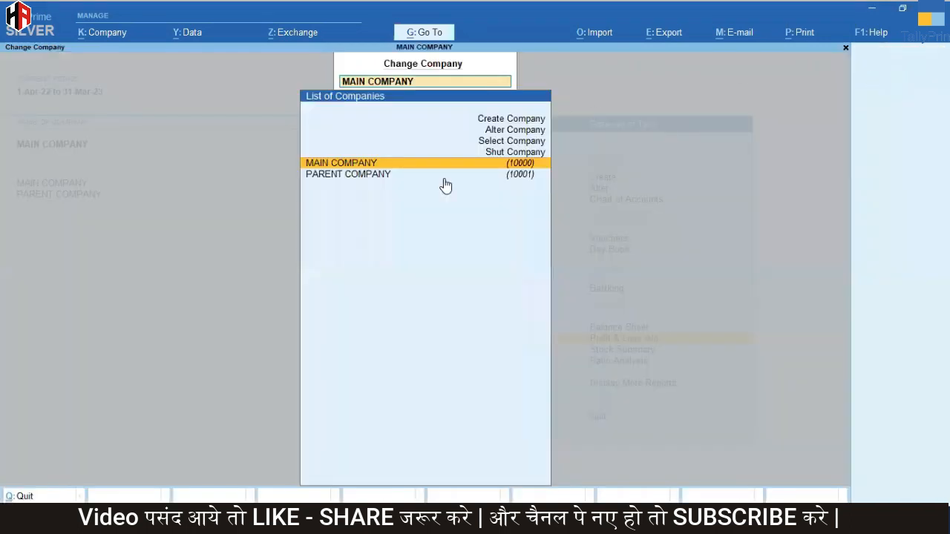
{"action": "left_click", "coordinate": [371, 181]}
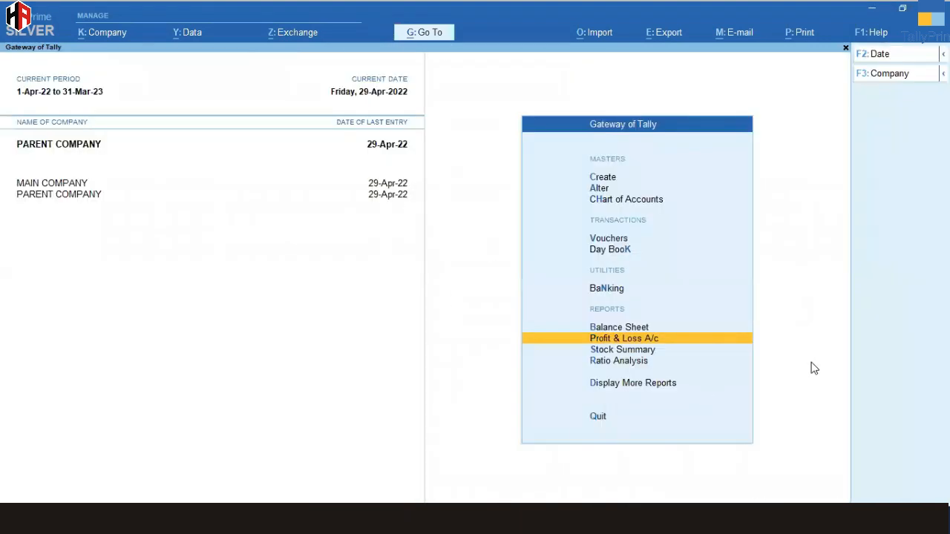
{"action": "key", "text": "Return"}
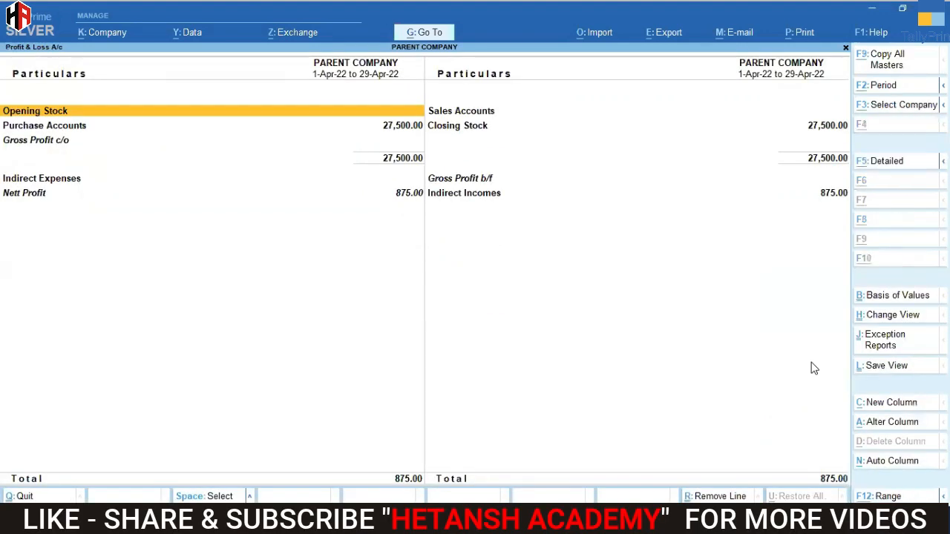
{"action": "key", "text": "alt+F5"}
{"action": "key", "text": "Down"}
{"action": "key", "text": "Down"}
{"action": "key", "text": "Down"}
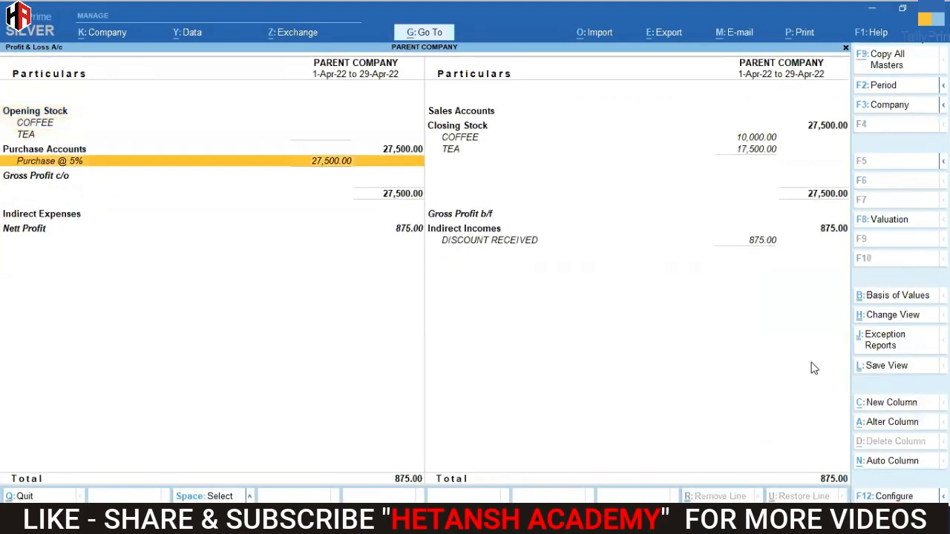
{"action": "key", "text": "Down"}
{"action": "key", "text": "Down"}
{"action": "key", "text": "Down"}
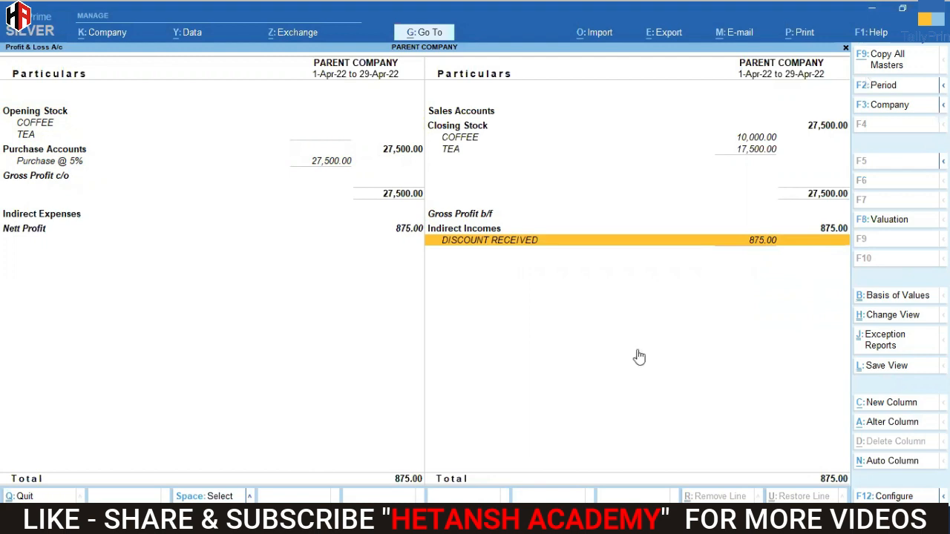
{"action": "key", "text": "Escape"}
{"action": "key", "text": "Escape"}
{"action": "key", "text": "Escape"}
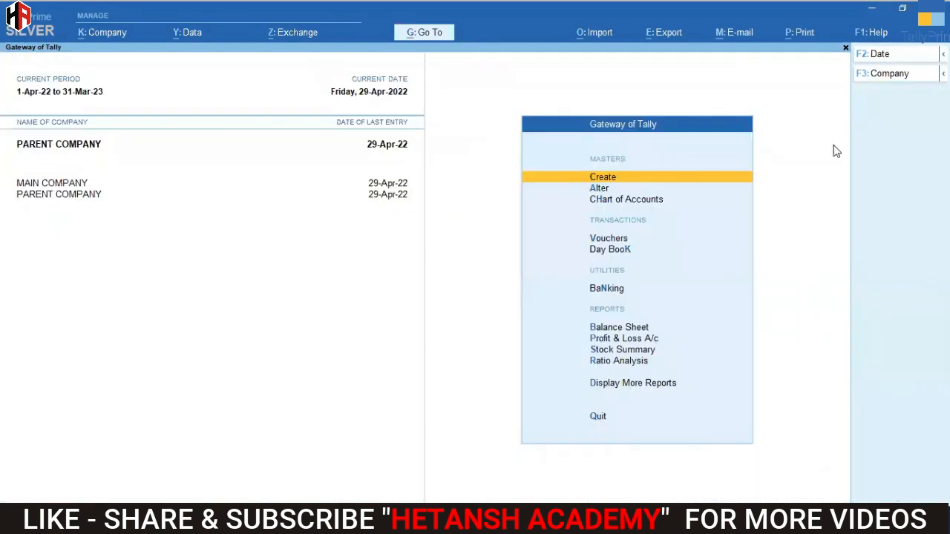
Change the active company to MAIN COMPANY, staying at the Gateway of Tally
{"action": "left_click", "coordinate": [899, 77]}
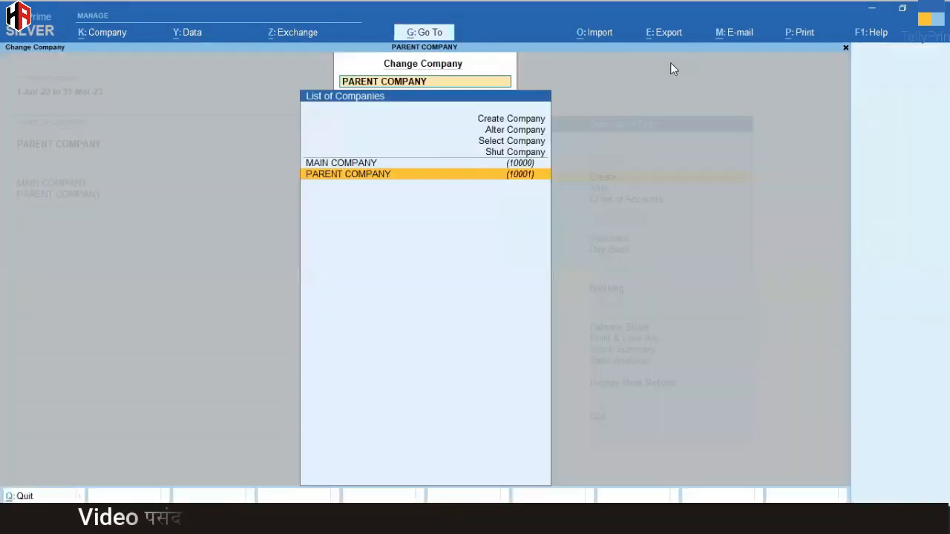
{"action": "left_click", "coordinate": [388, 163]}
{"action": "key", "text": "Escape"}
{"action": "key", "text": "Escape"}
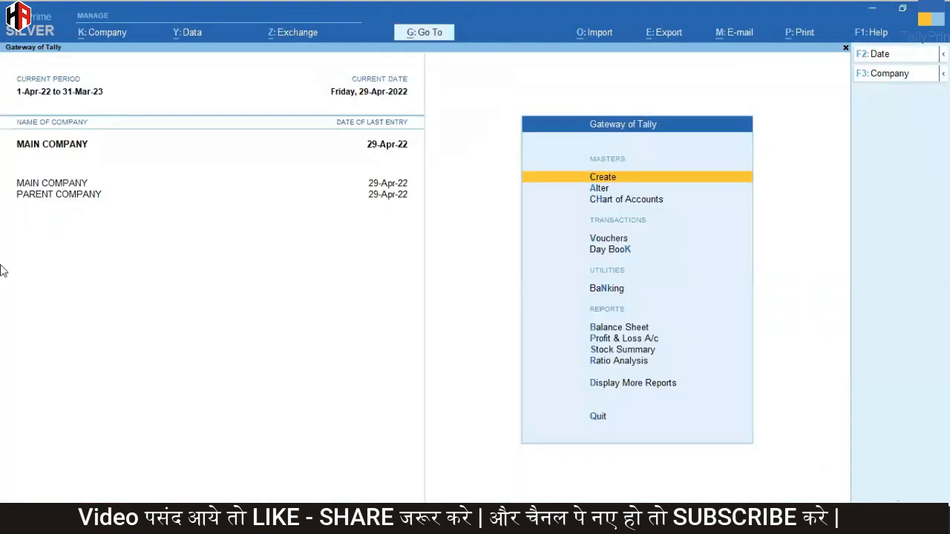
Start a Sales voucher in MAIN COMPANY with the voucher date set to 1-Feb-23
{"action": "key", "text": "Down"}
{"action": "key", "text": "Down"}
{"action": "key", "text": "Down"}
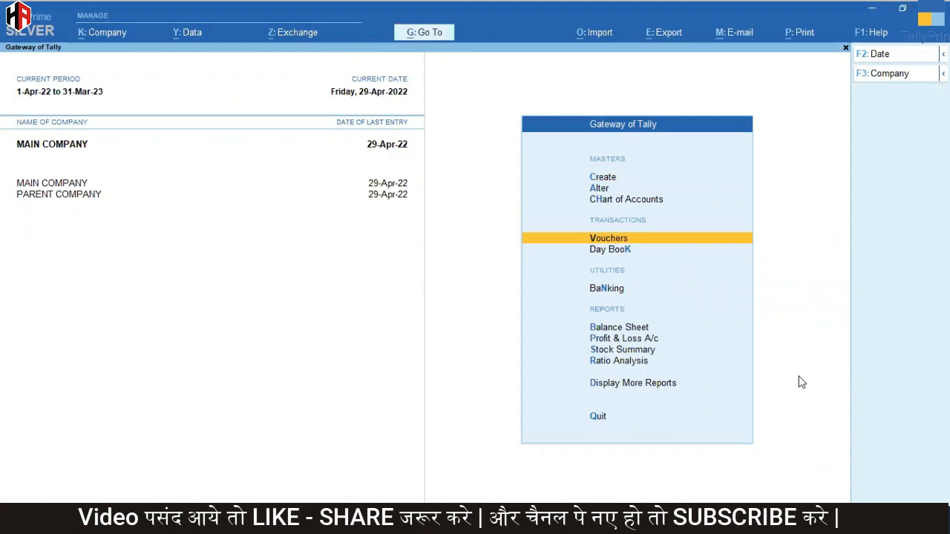
{"action": "key", "text": "Return"}
{"action": "key", "text": "F2"}
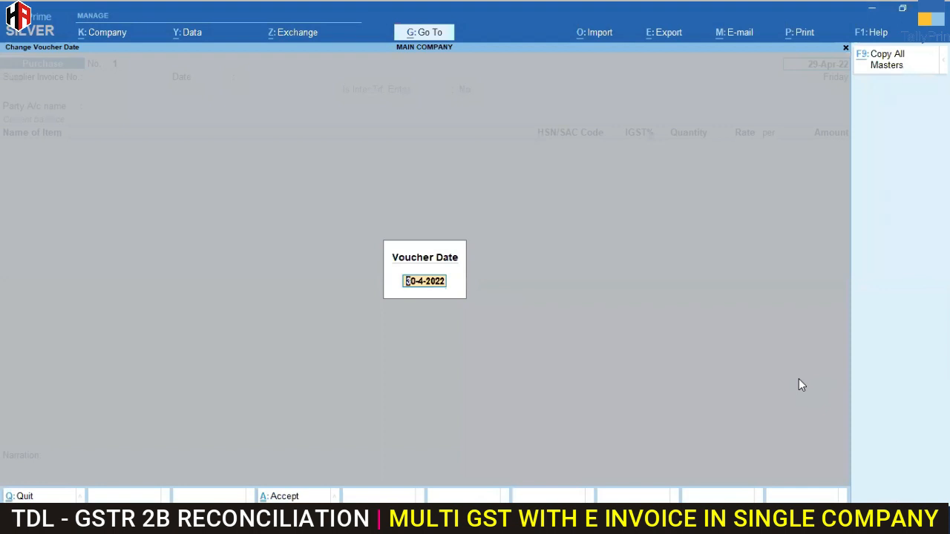
{"action": "type", "text": "1-2"}
{"action": "key", "text": "Return"}
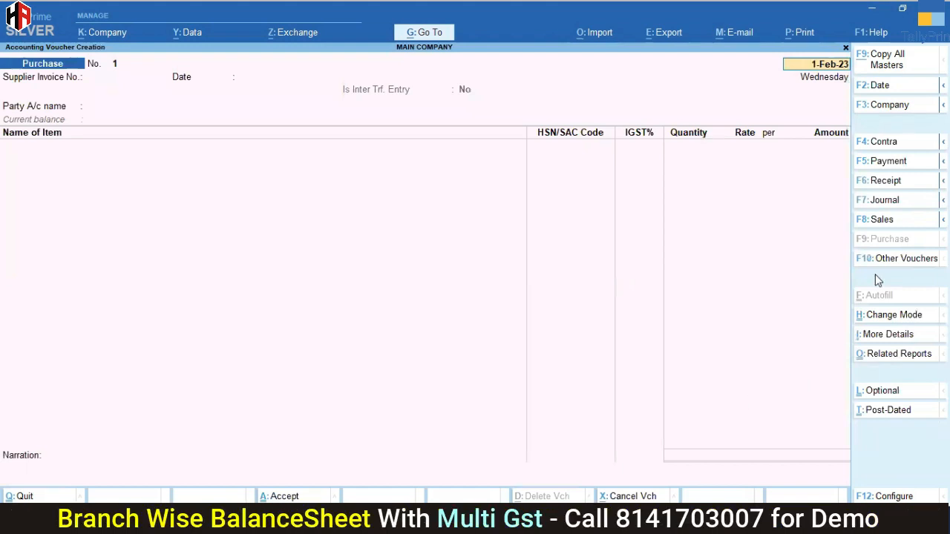
{"action": "left_click", "coordinate": [882, 219]}
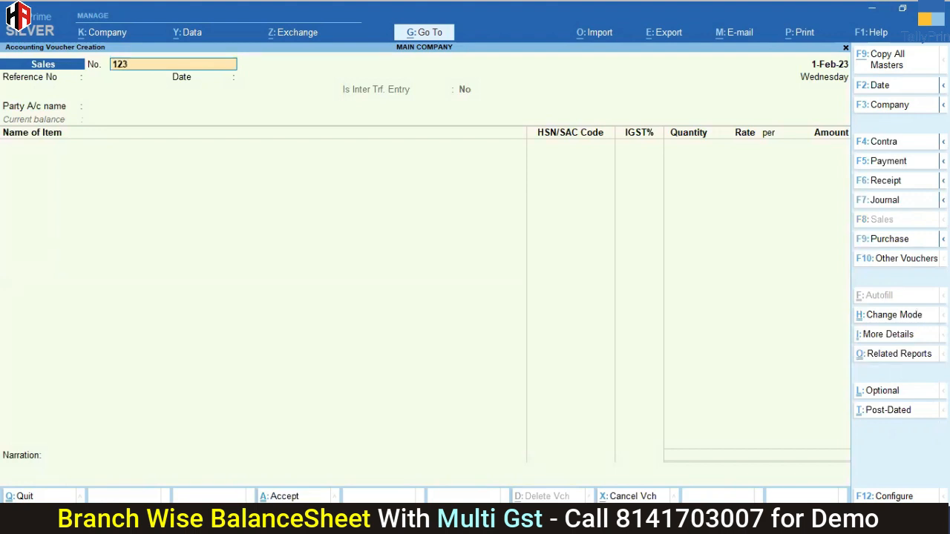
Set the sales voucher number and Reference No to 123456, keeping 1-Feb-23 as the reference date
{"action": "key", "text": "Return"}
{"action": "key", "text": "Return"}
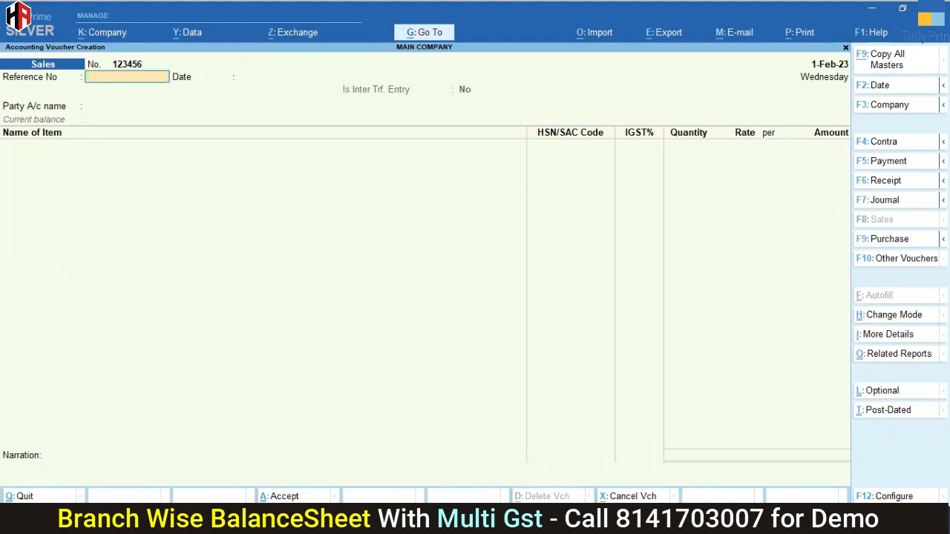
{"action": "type", "text": "12345"}
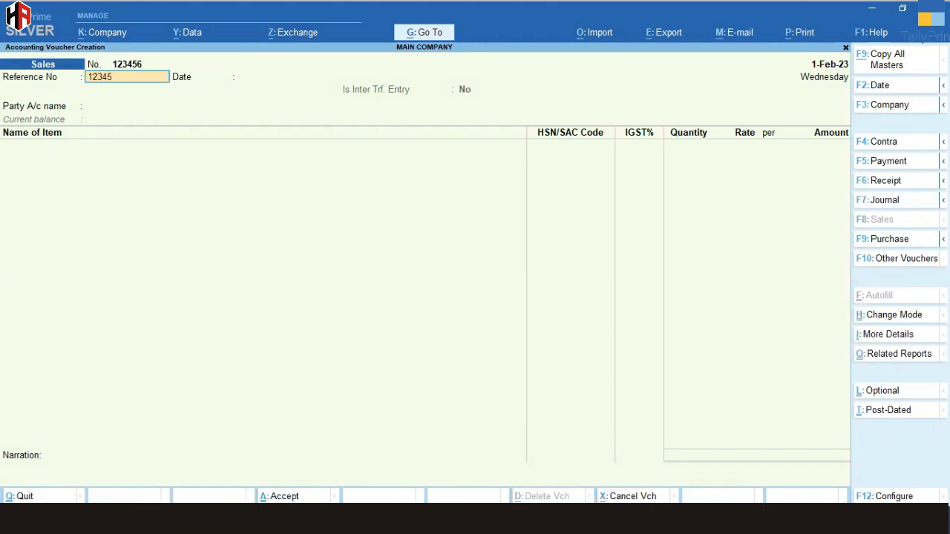
{"action": "type", "text": "6"}
{"action": "key", "text": "Return"}
{"action": "key", "text": "Return"}
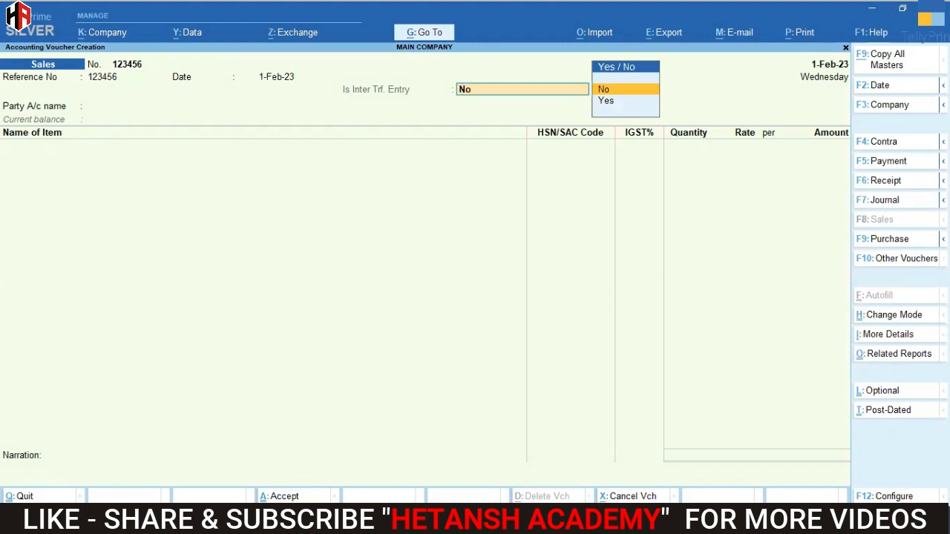
Mark the sales voucher as an Inter Trf. Entry and set PARENT COMPANY' as the party, accepting its default party details
{"action": "key", "text": "Down"}
{"action": "key", "text": "Return"}
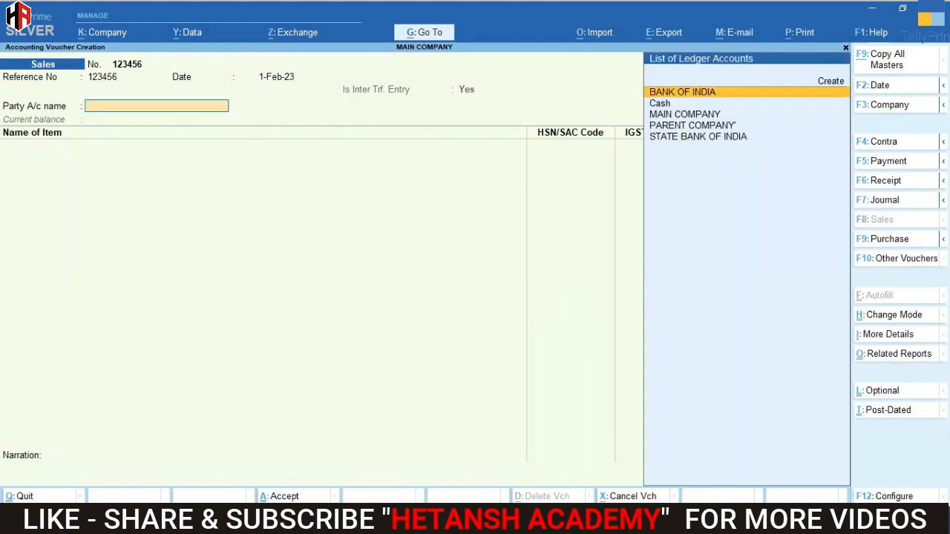
{"action": "key", "text": "Down"}
{"action": "key", "text": "Down"}
{"action": "key", "text": "Down"}
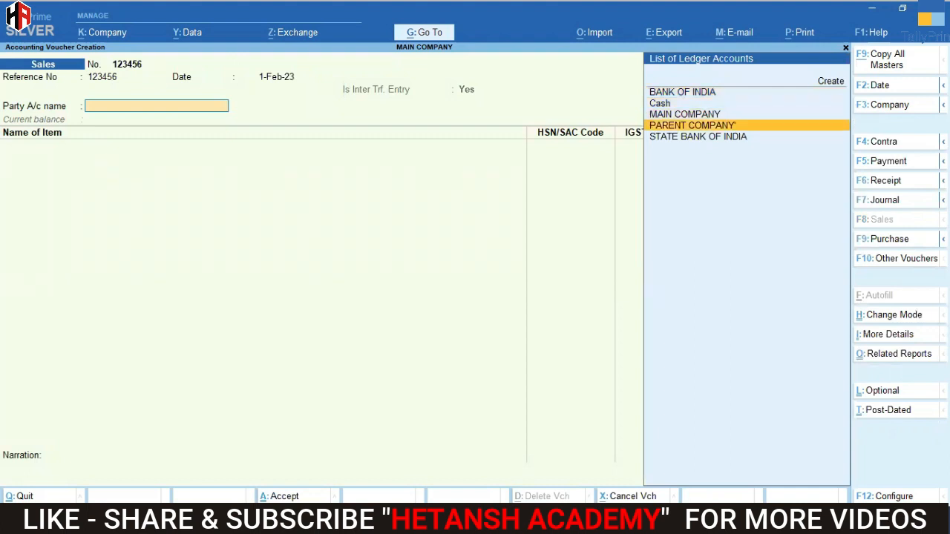
{"action": "key", "text": "Return"}
{"action": "key", "text": "Return"}
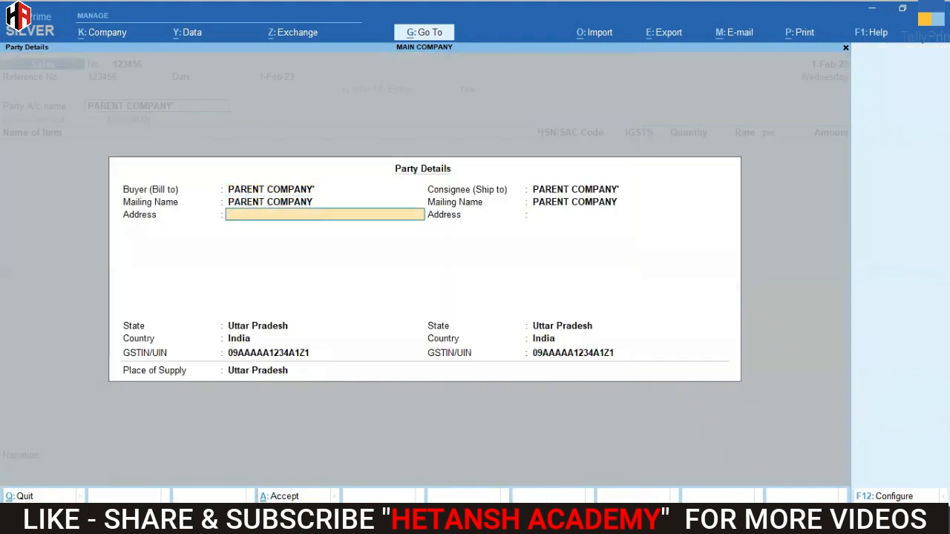
{"action": "key", "text": "Return"}
{"action": "key", "text": "Return"}
{"action": "key", "text": "Return"}
{"action": "key", "text": "Return"}
{"action": "key", "text": "Return"}
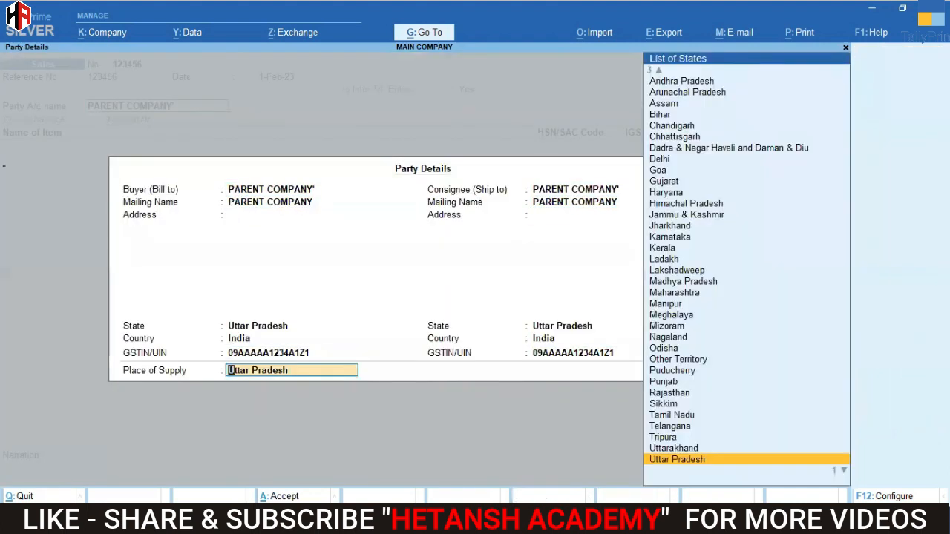
{"action": "key", "text": "Return"}
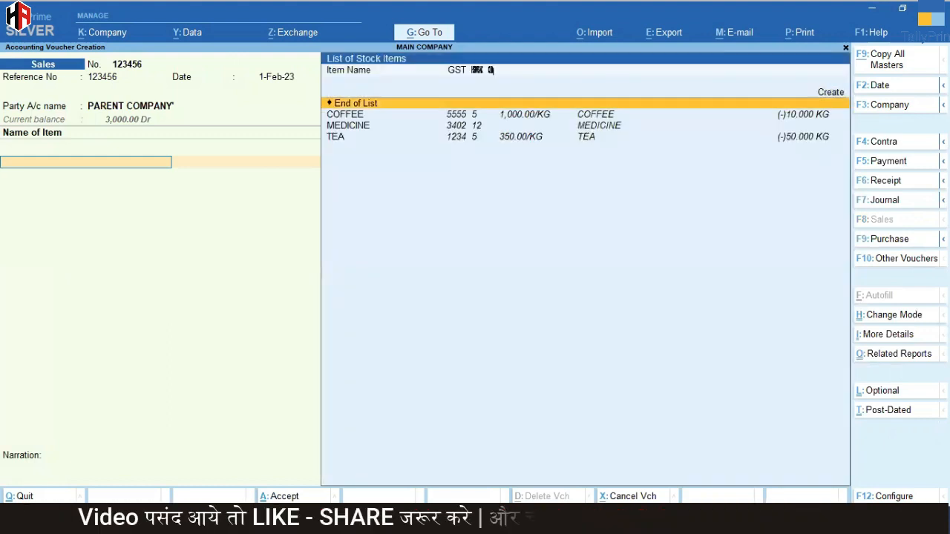
Add the stock item TEA with quantity 100 KG at rate 350.00 per KG, allocated to the SALE @ 5% ledger
{"action": "key", "text": "Down"}
{"action": "key", "text": "Down"}
{"action": "key", "text": "Down"}
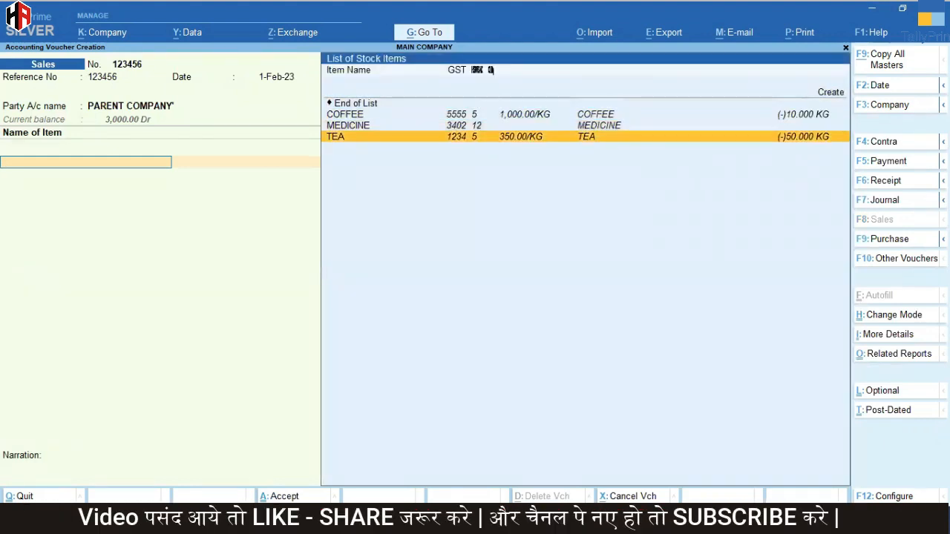
{"action": "key", "text": "Return"}
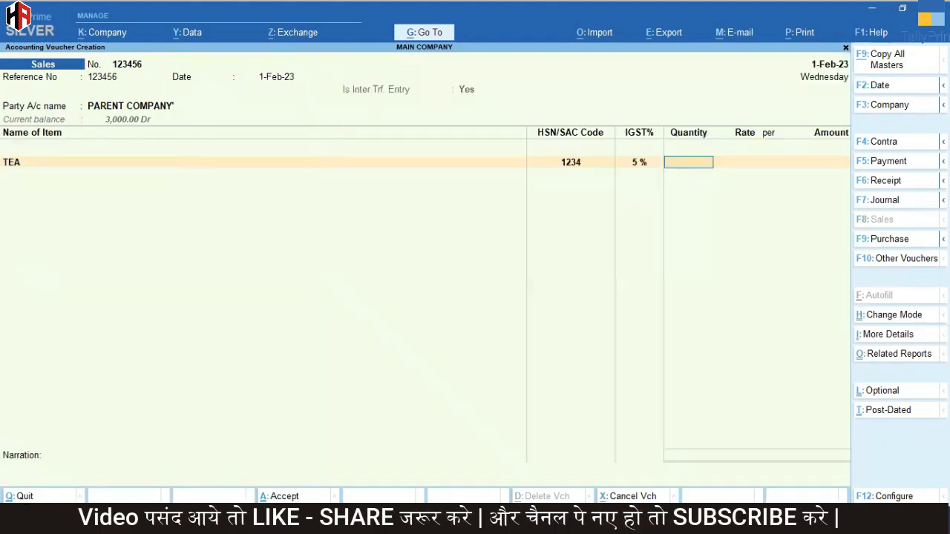
{"action": "type", "text": "100"}
{"action": "key", "text": "Return"}
{"action": "key", "text": "Return"}
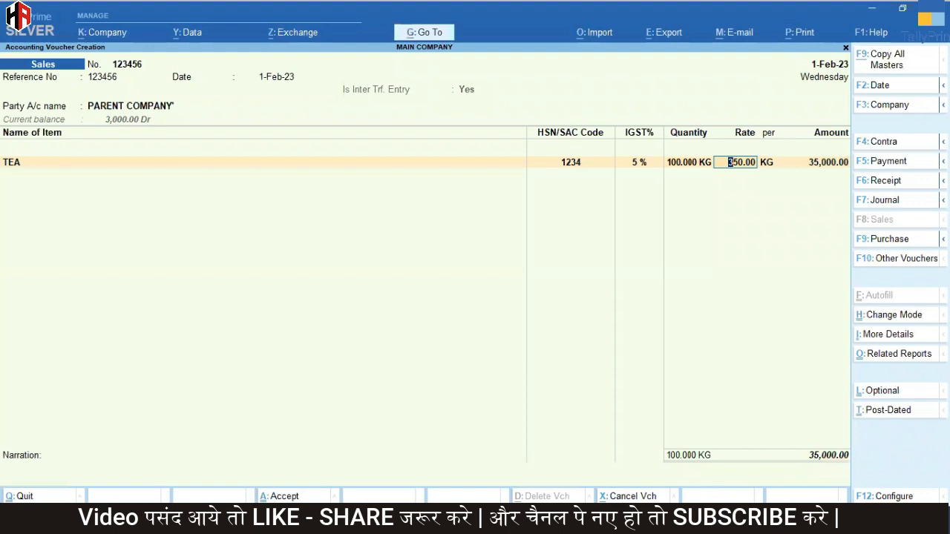
{"action": "key", "text": "Return"}
{"action": "key", "text": "Return"}
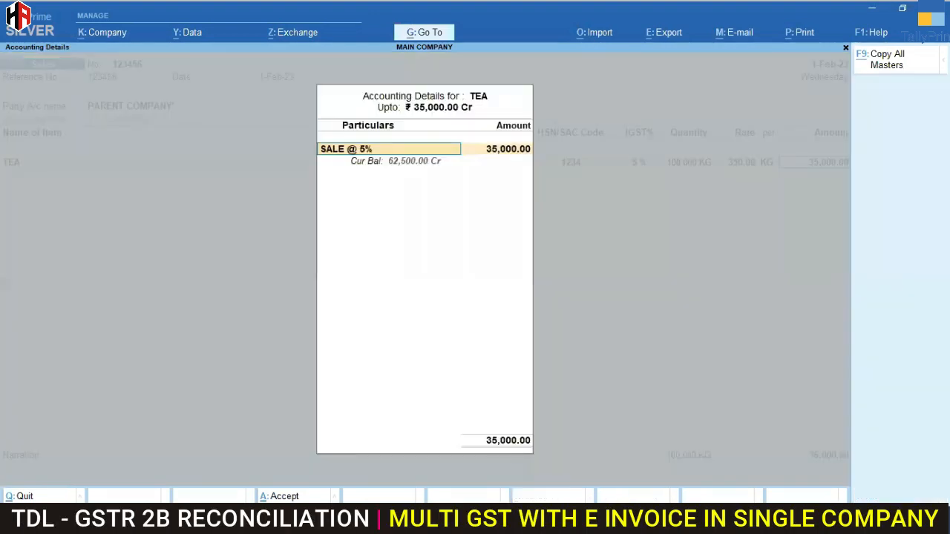
{"action": "key", "text": "Return"}
{"action": "key", "text": "Return"}
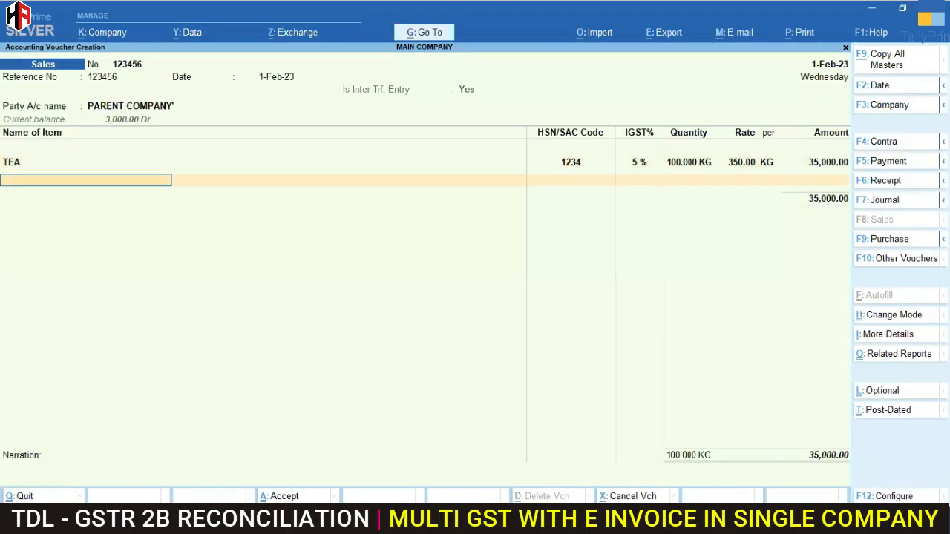
Add the CGST and SGST tax ledgers below the TEA item
{"action": "key", "text": "Return"}
{"action": "type", "text": "CG"}
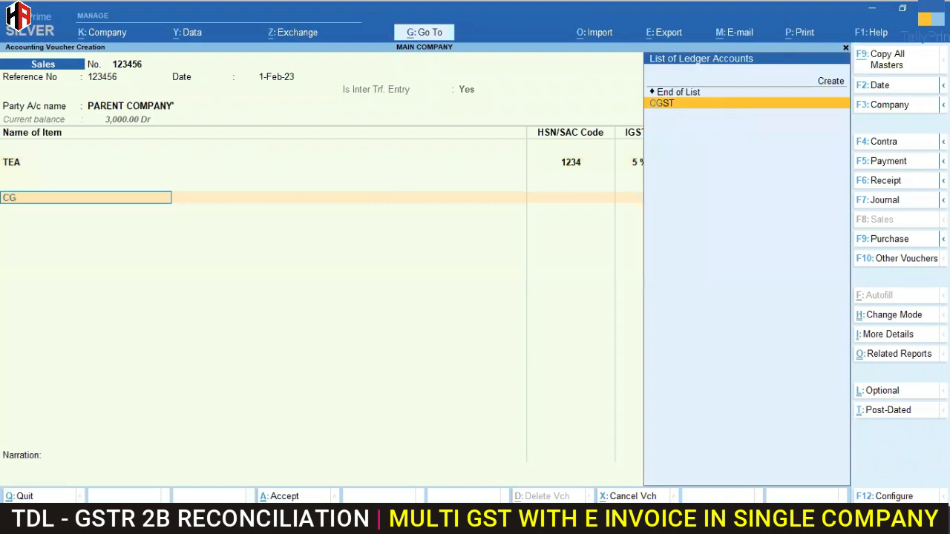
{"action": "key", "text": "Return"}
{"action": "type", "text": "SG"}
{"action": "key", "text": "Return"}
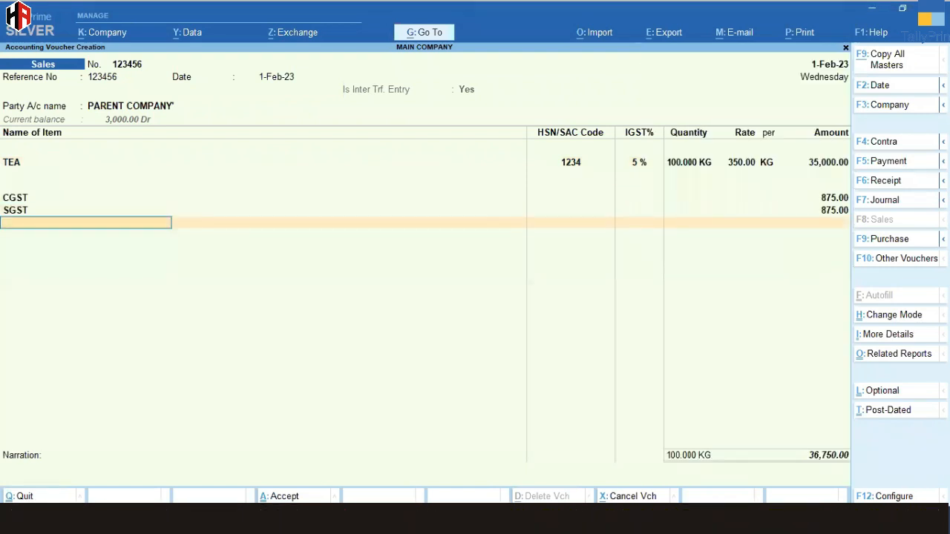
Save the sales voucher, agreeing to create the opposite voucher entry in the 2nd company, and return to the Gateway of Tally
{"action": "key", "text": "Return"}
{"action": "key", "text": "Return"}
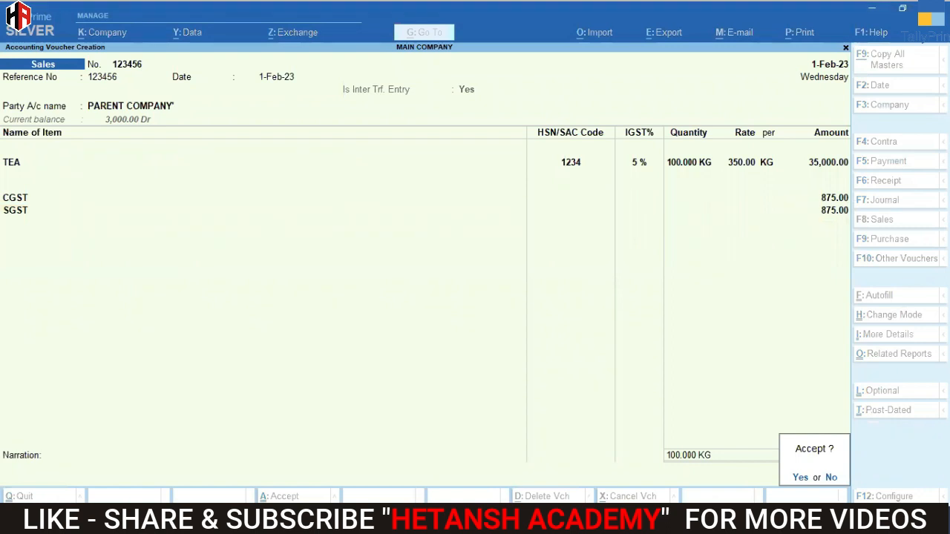
{"action": "key", "text": "Return"}
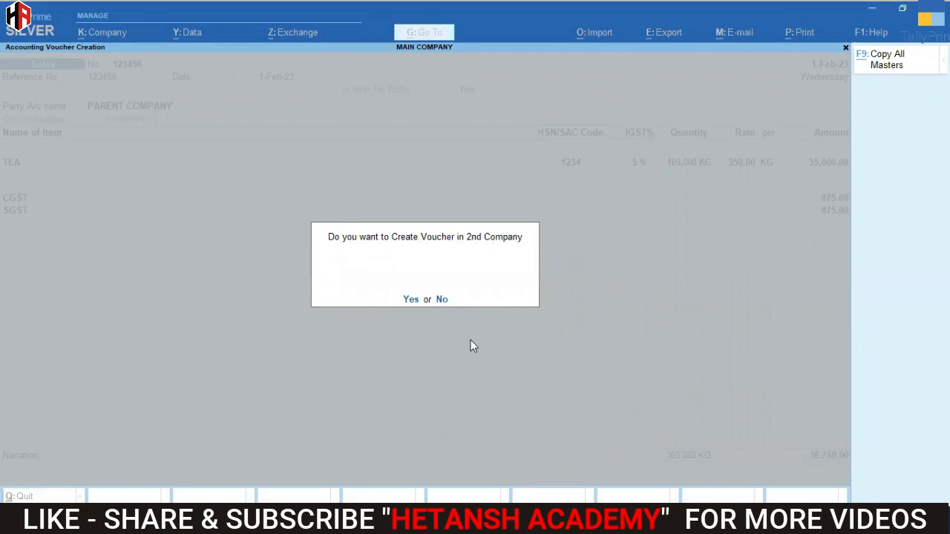
{"action": "key", "text": "Return"}
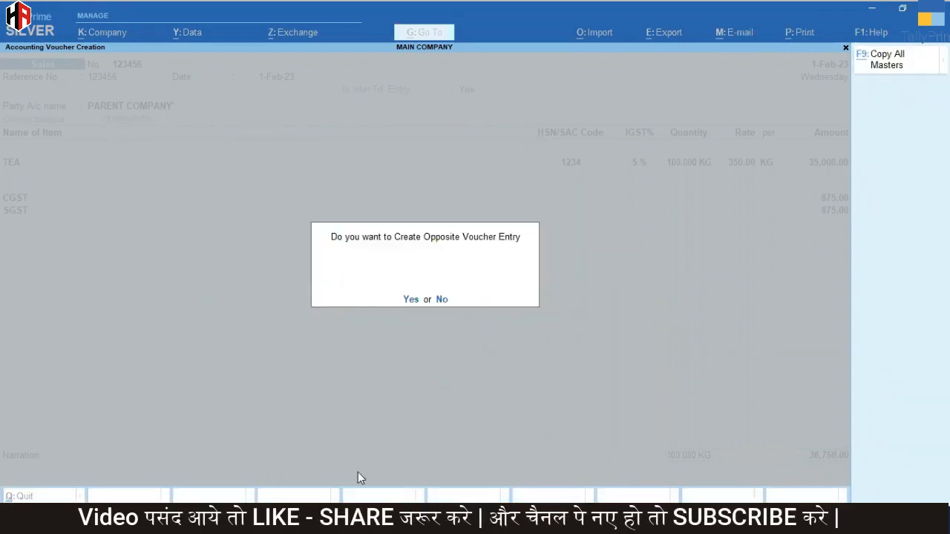
{"action": "key", "text": "Return"}
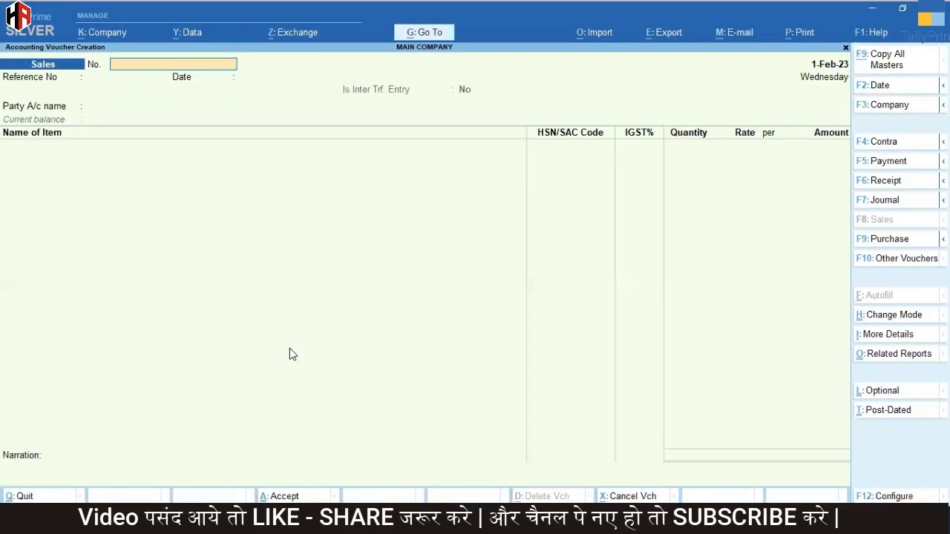
{"action": "key", "text": "Escape"}
{"action": "key", "text": "Escape"}
{"action": "key", "text": "Escape"}
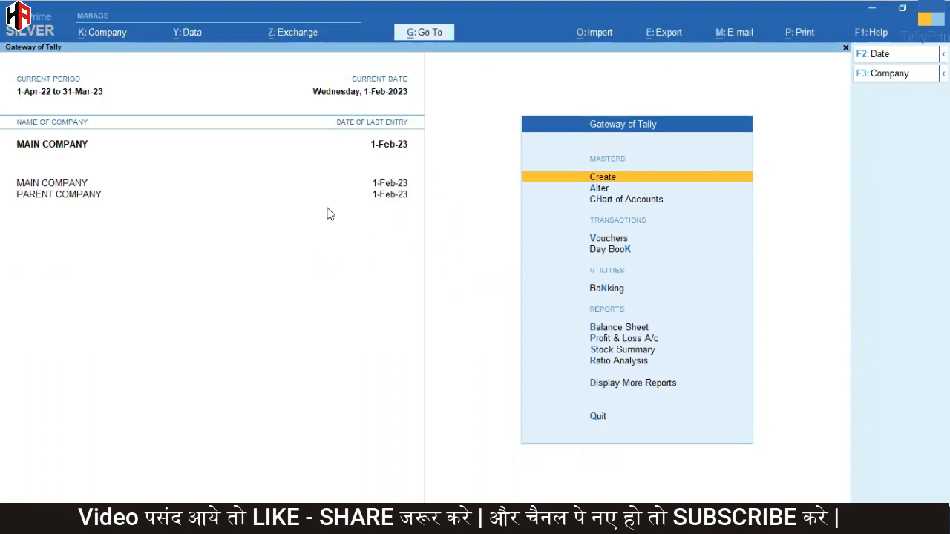
Start a Receipt voucher in MAIN COMPANY with the voucher date set to 10-Feb-23
{"action": "key", "text": "Down"}
{"action": "key", "text": "Down"}
{"action": "key", "text": "Down"}
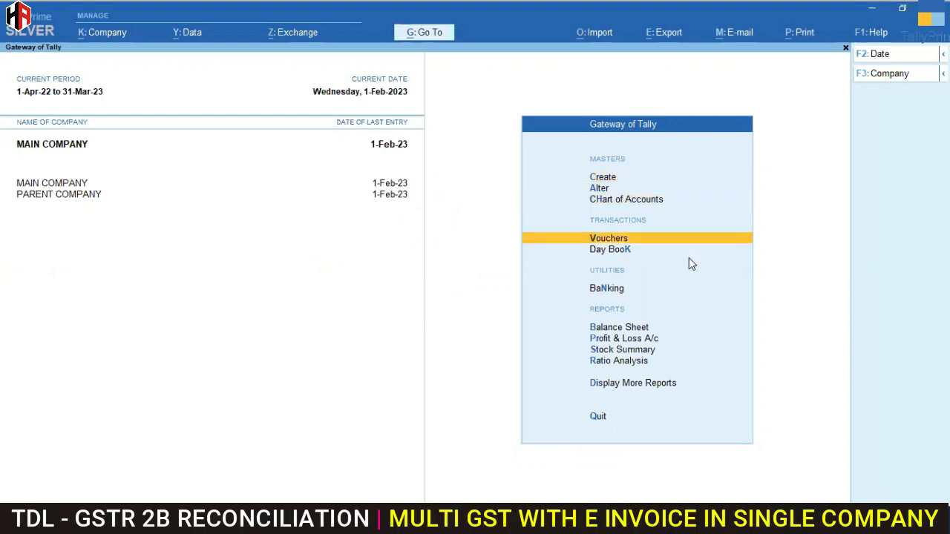
{"action": "left_click", "coordinate": [665, 242]}
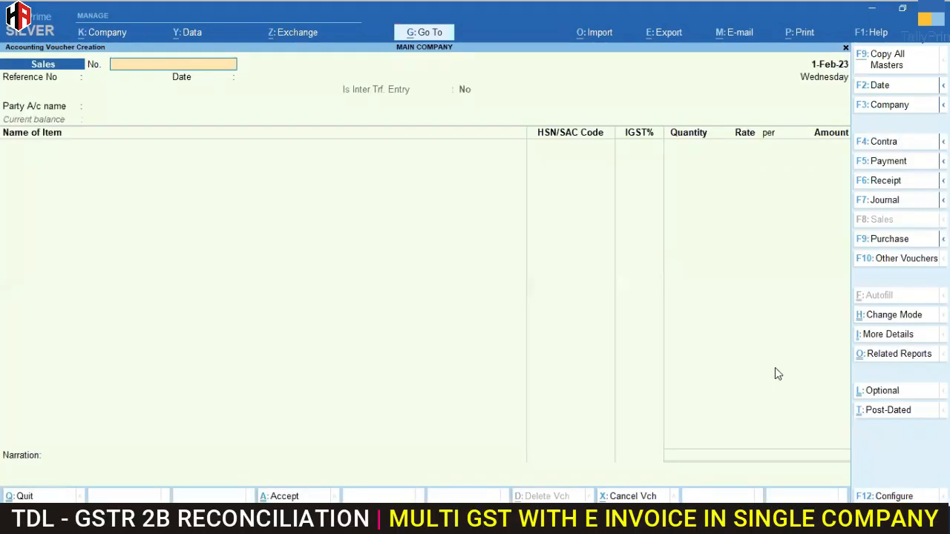
{"action": "key", "text": "F2"}
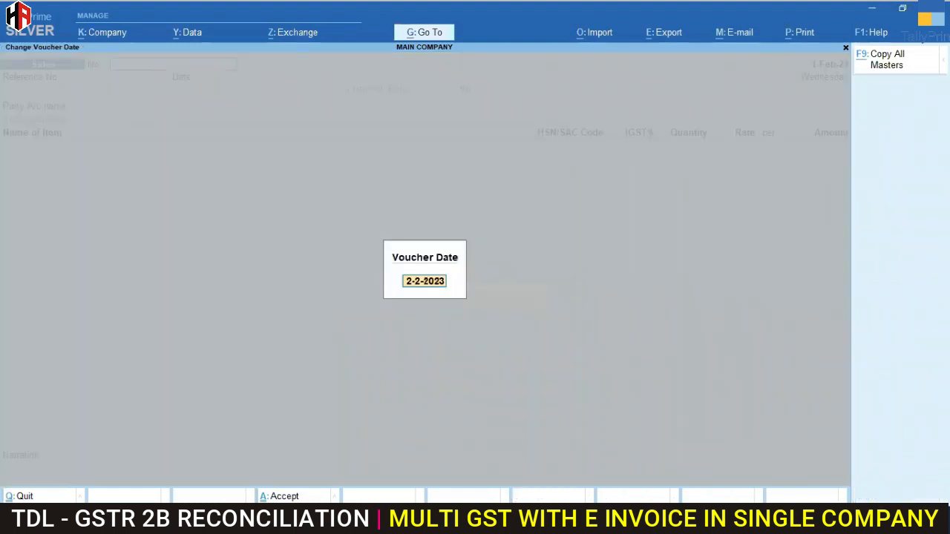
{"action": "type", "text": "10"}
{"action": "key", "text": "Return"}
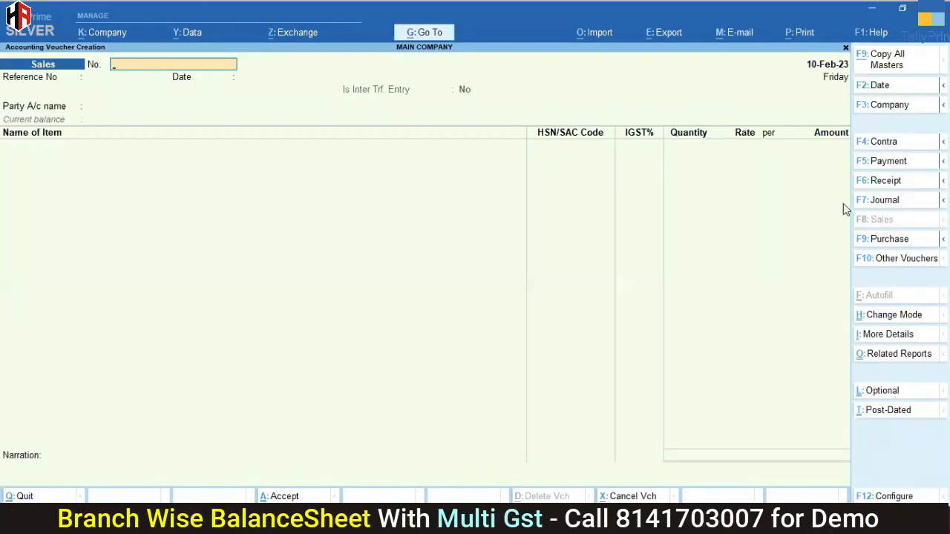
{"action": "left_click", "coordinate": [879, 180]}
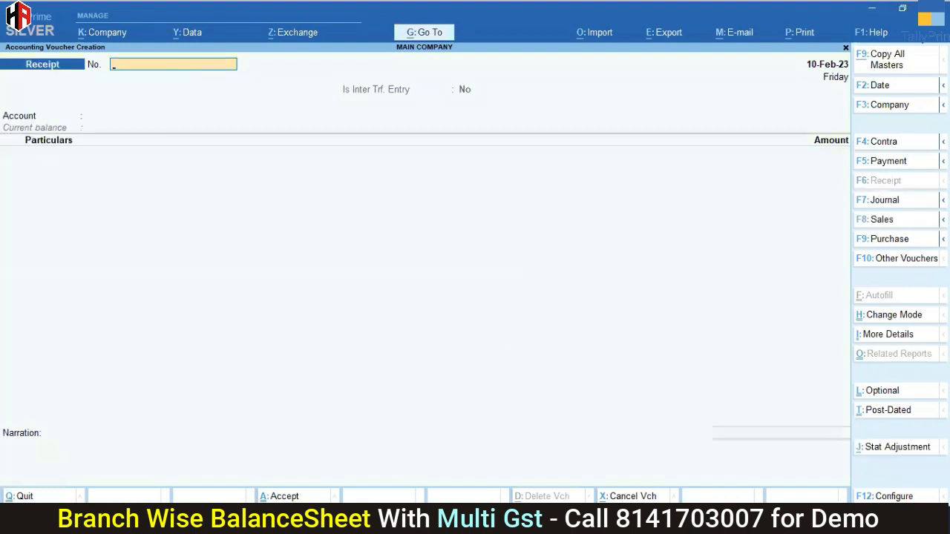
Leave the receipt number blank, mark the voucher as an Inter Trf. Entry, and set its Account to Cash
{"action": "key", "text": "Return"}
{"action": "key", "text": "Down"}
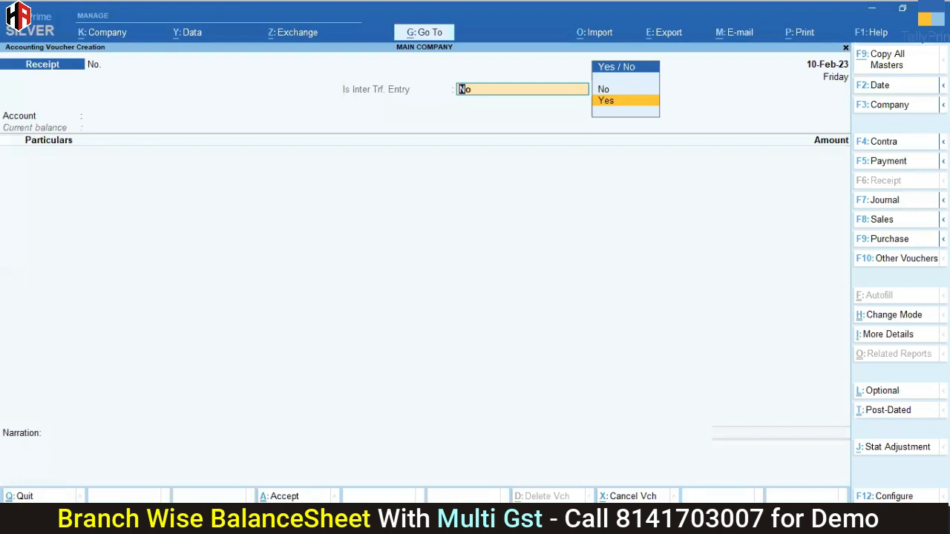
{"action": "key", "text": "Return"}
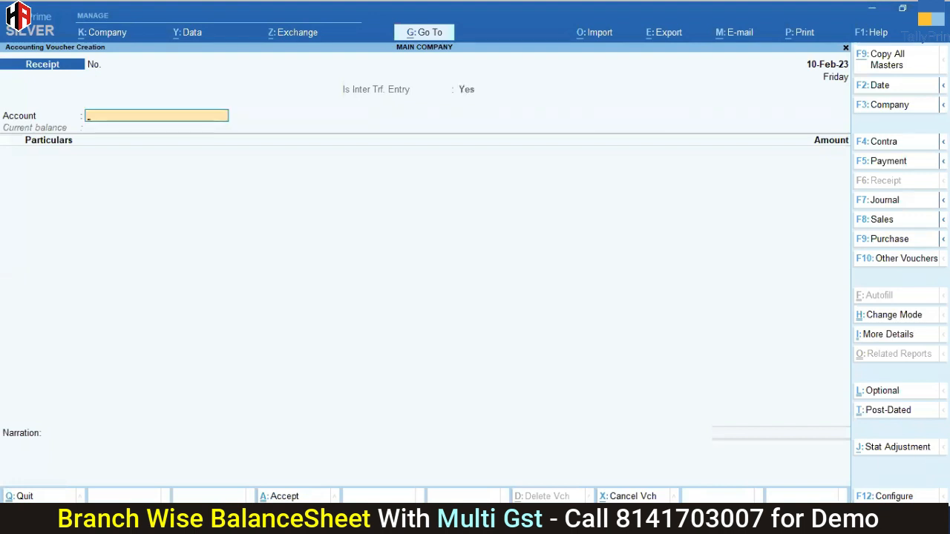
{"action": "type", "text": "CAS"}
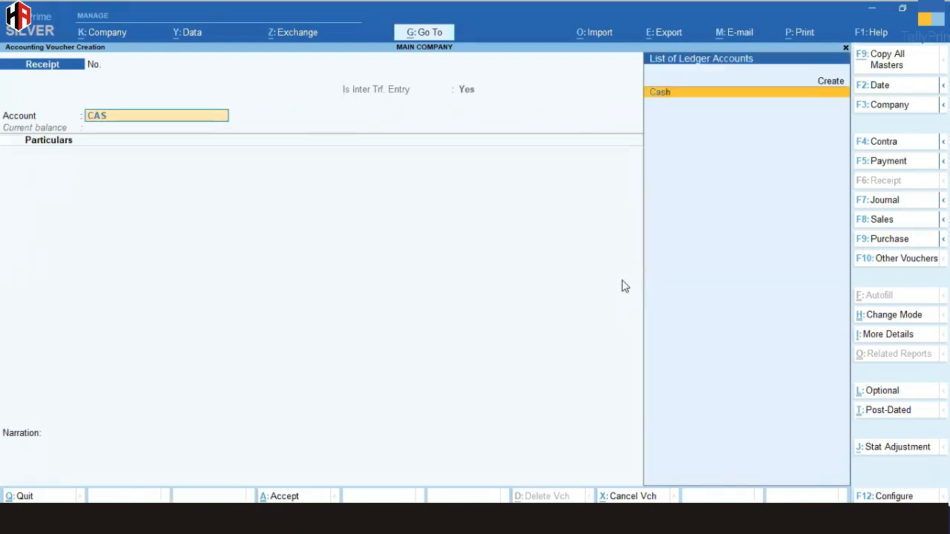
{"action": "key", "text": "Return"}
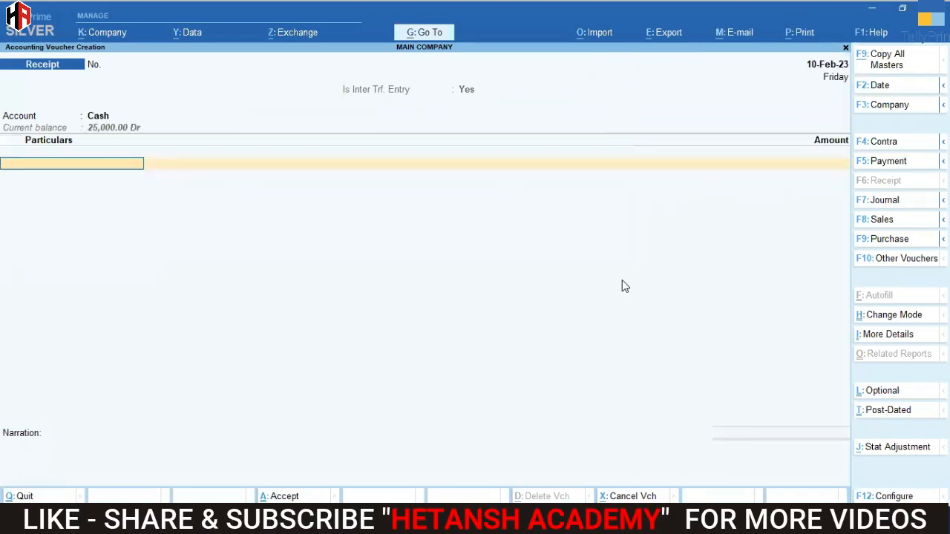
Add the PARENT COMPANY' ledger to the receipt's Particulars with an amount of 35,000
{"action": "key", "text": "space"}
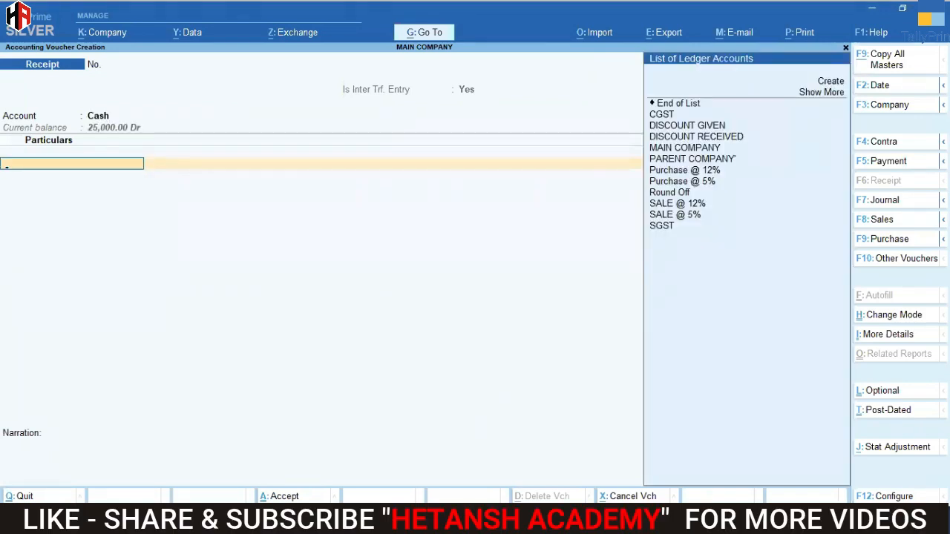
{"action": "key", "text": "Down"}
{"action": "key", "text": "Down"}
{"action": "key", "text": "Down"}
{"action": "key", "text": "Down"}
{"action": "key", "text": "Down"}
{"action": "key", "text": "Down"}
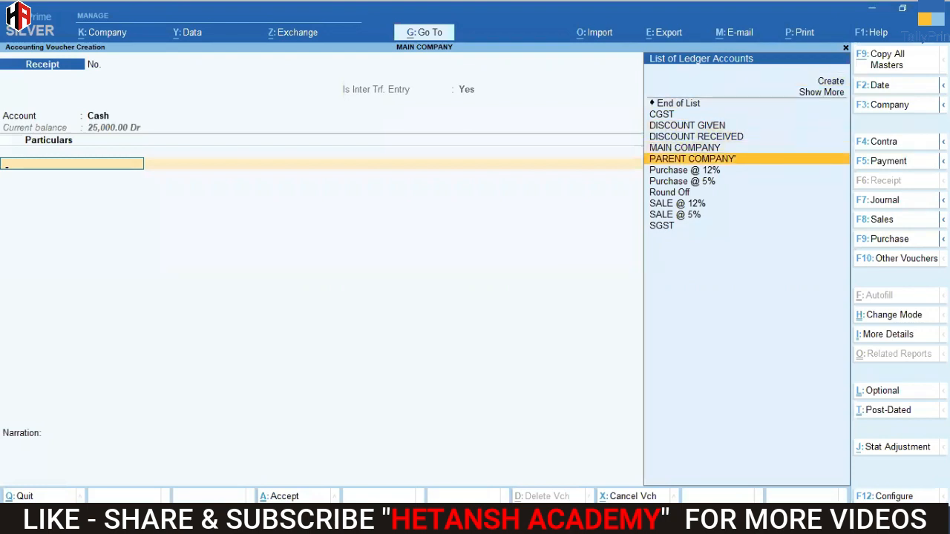
{"action": "key", "text": "Return"}
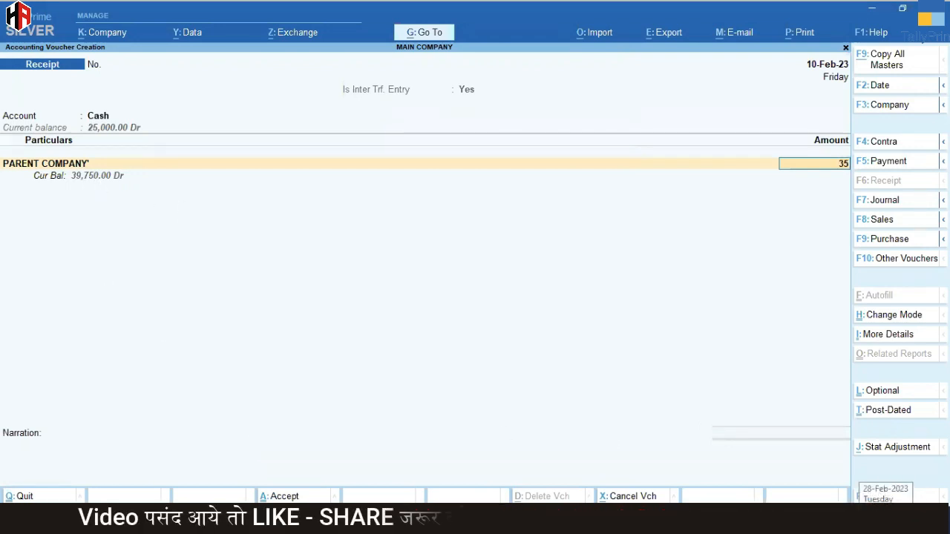
{"action": "type", "text": "35000"}
{"action": "key", "text": "Return"}
{"action": "key", "text": "Return"}
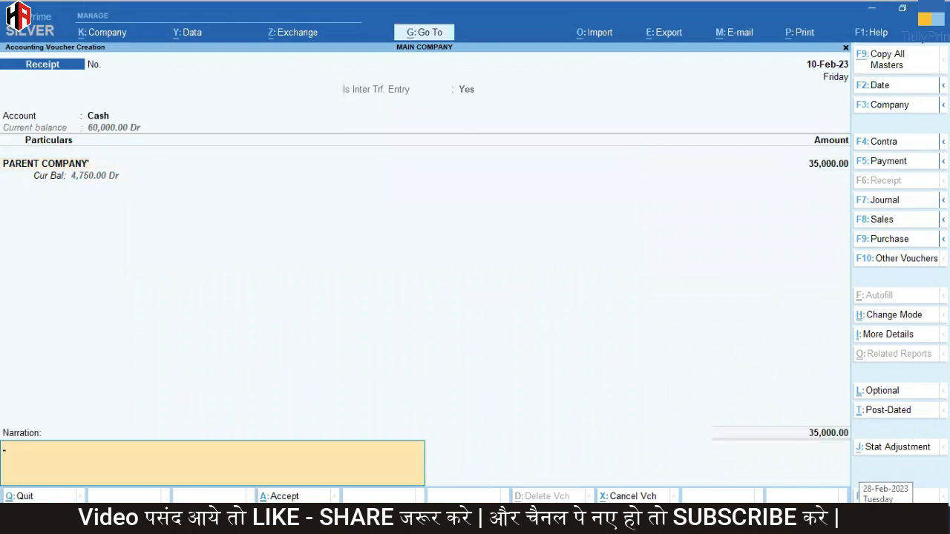
Save the receipt voucher without narration, agree to create the opposite voucher in the 2nd company, and return to the Gateway of Tally
{"action": "key", "text": "Return"}
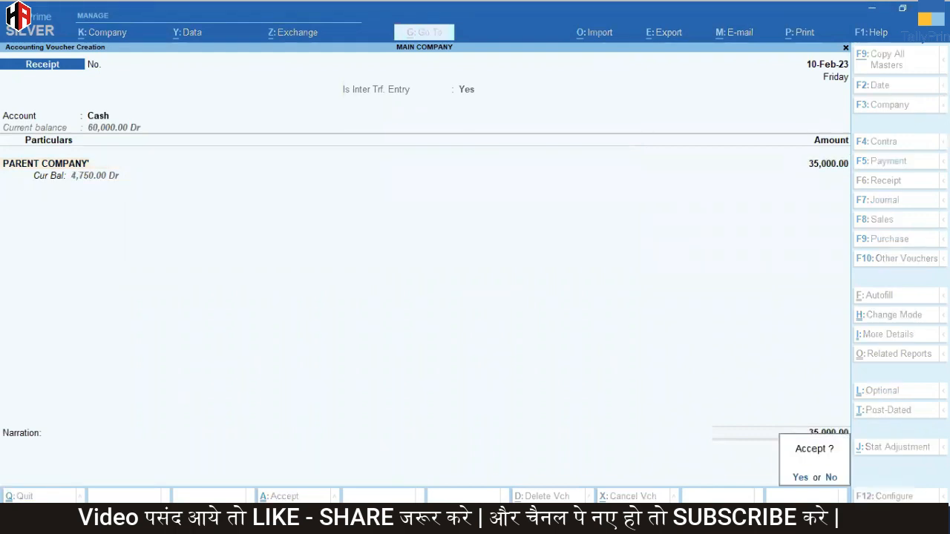
{"action": "key", "text": "Return"}
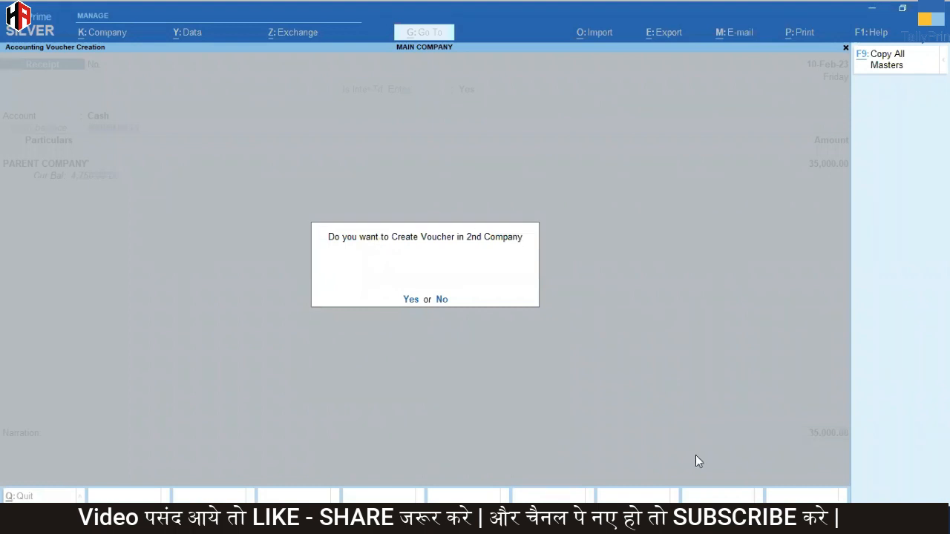
{"action": "key", "text": "Return"}
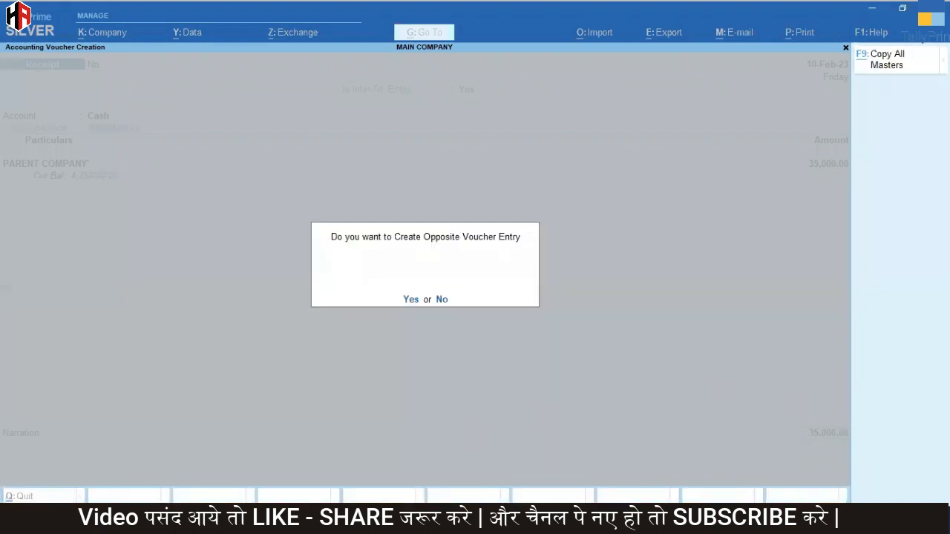
{"action": "key", "text": "Return"}
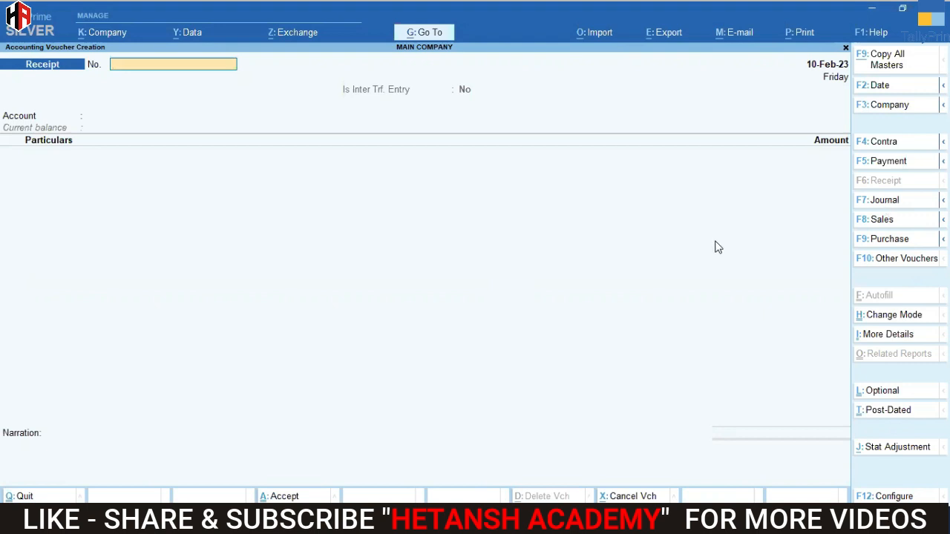
{"action": "key", "text": "Escape"}
{"action": "key", "text": "Escape"}
{"action": "key", "text": "Escape"}
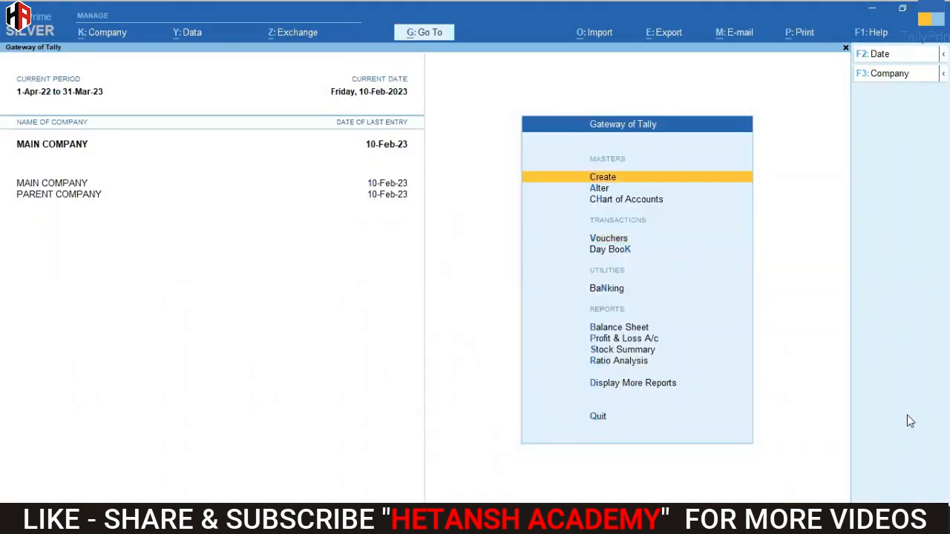
Open the PARENT COMPANY' ledger from the Account Books and check its sales and receipt entries
{"action": "key", "text": "d"}
{"action": "key", "text": "a"}
{"action": "key", "text": "Down"}
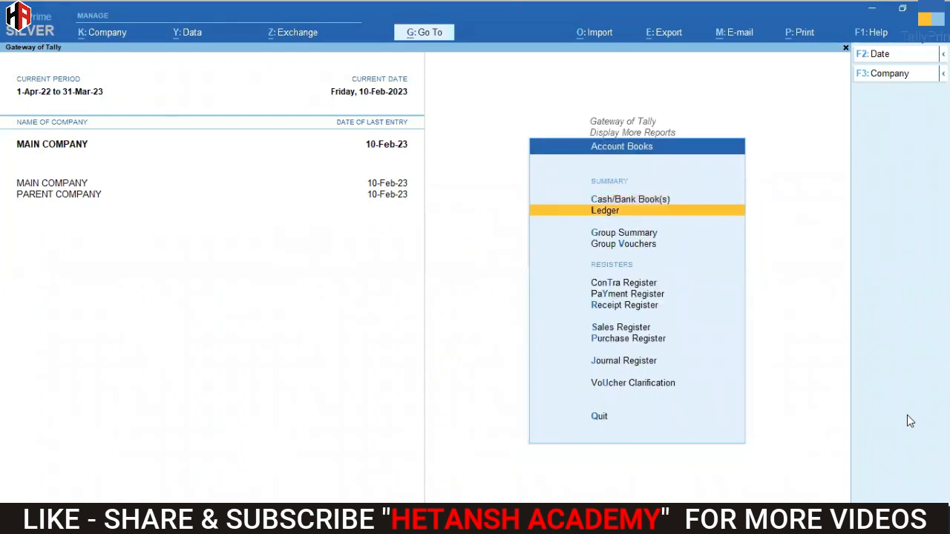
{"action": "key", "text": "Return"}
{"action": "type", "text": "PA"}
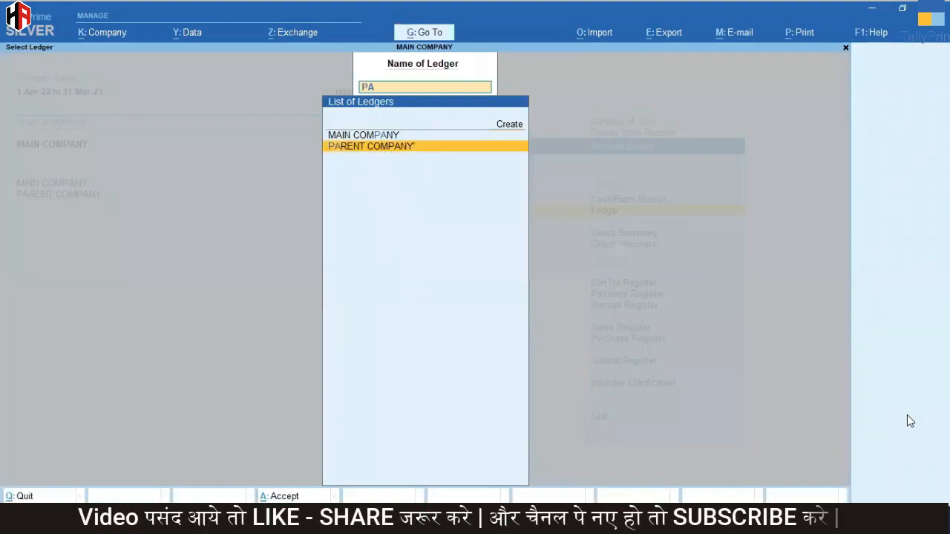
{"action": "type", "text": "REN"}
{"action": "key", "text": "Return"}
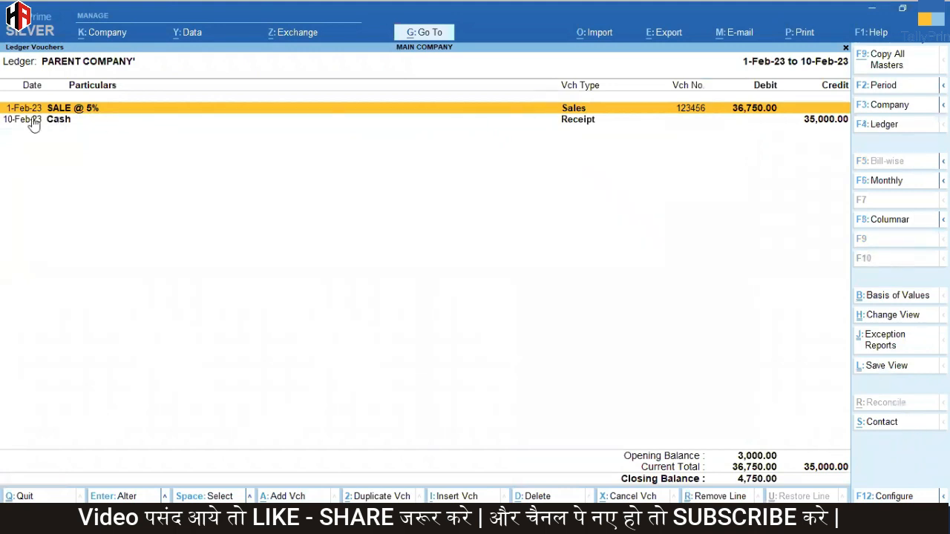
{"action": "key", "text": "Down"}
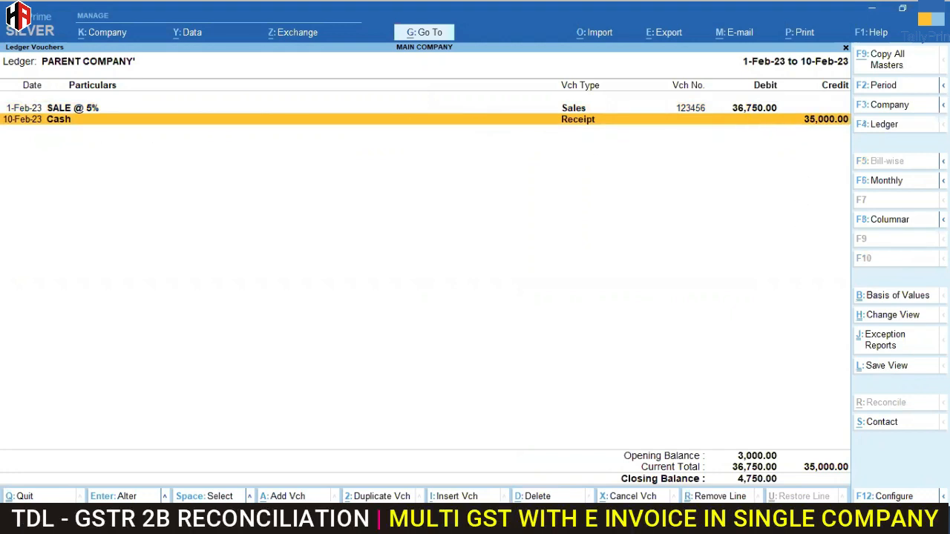
Leave the ledger report and make PARENT COMPANY the active company
{"action": "key", "text": "Escape"}
{"action": "key", "text": "Escape"}
{"action": "key", "text": "Escape"}
{"action": "key", "text": "Escape"}
{"action": "key", "text": "Escape"}
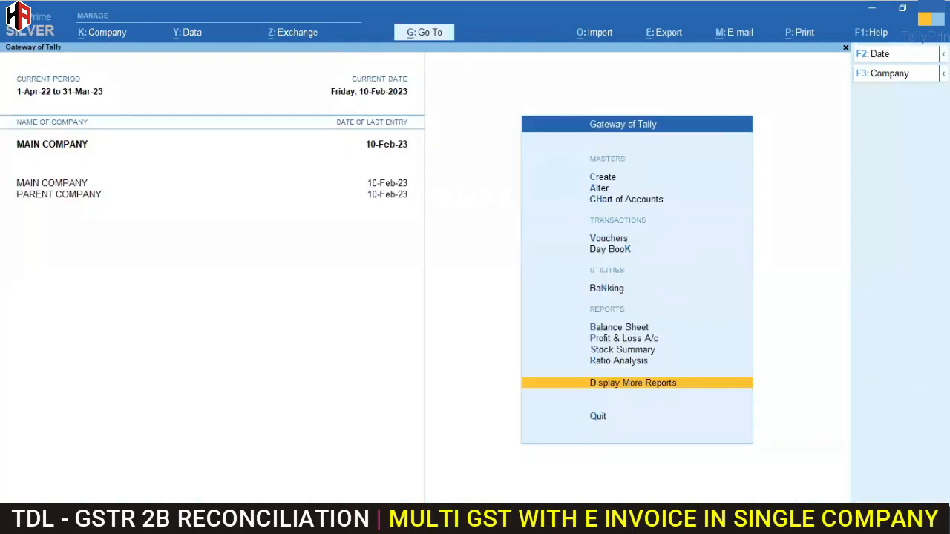
{"action": "key", "text": "n"}
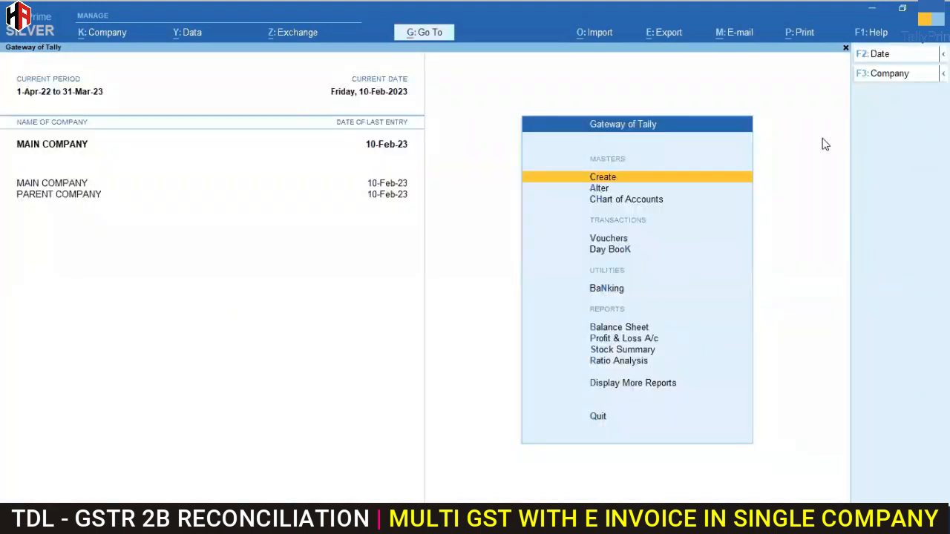
{"action": "key", "text": "F3"}
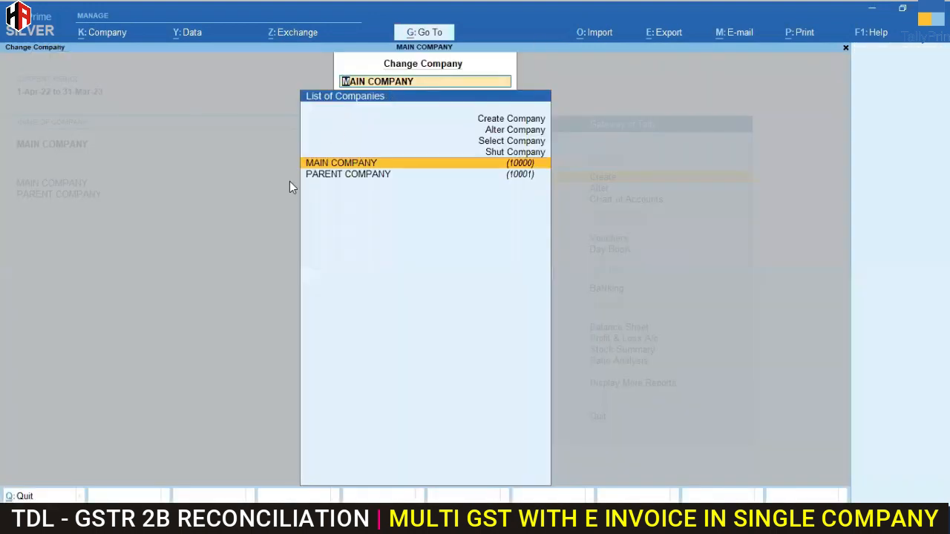
{"action": "key", "text": "Down"}
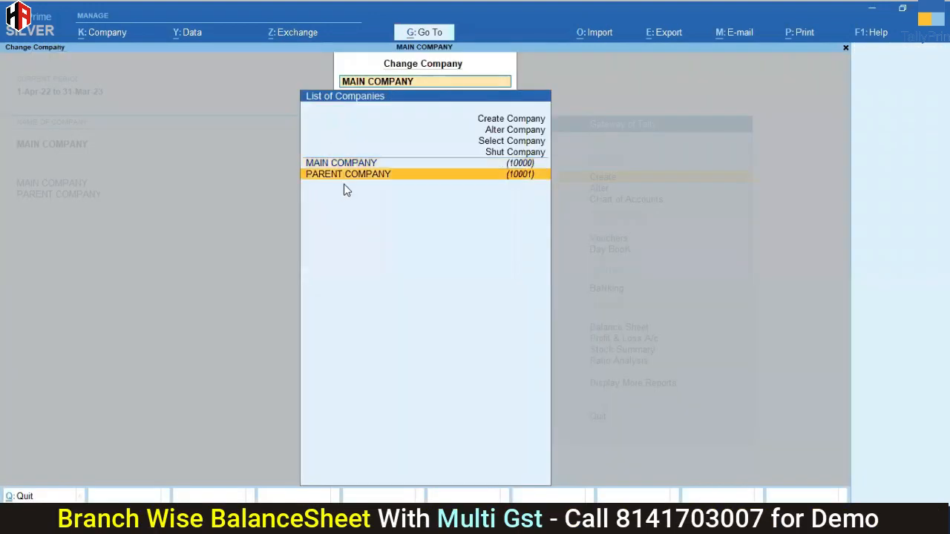
{"action": "left_click", "coordinate": [402, 179]}
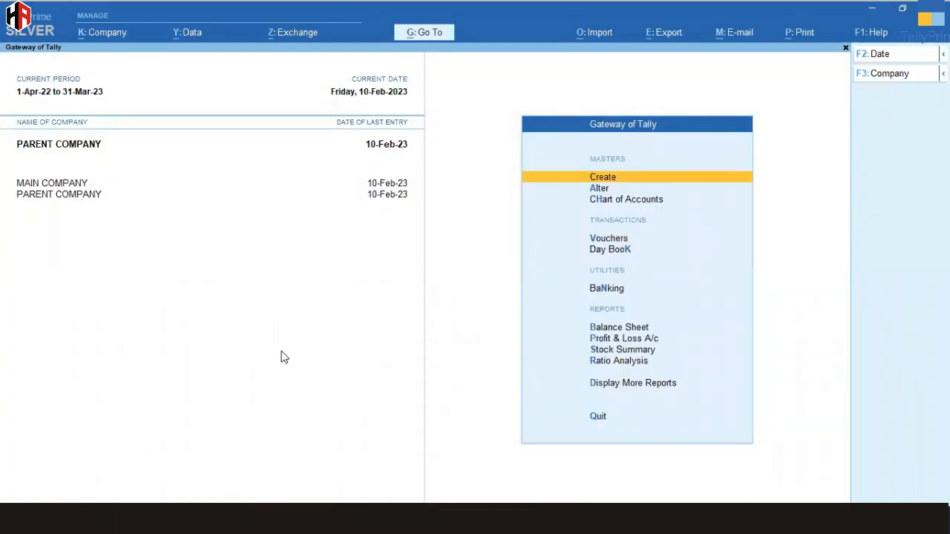
Open the Profit & Loss A/c of PARENT COMPANY in detailed view and go to the Purchase @ 5% ledger
{"action": "key", "text": "Up"}
{"action": "key", "text": "Up"}
{"action": "key", "text": "Up"}
{"action": "key", "text": "Up"}
{"action": "key", "text": "Up"}
{"action": "key", "text": "Return"}
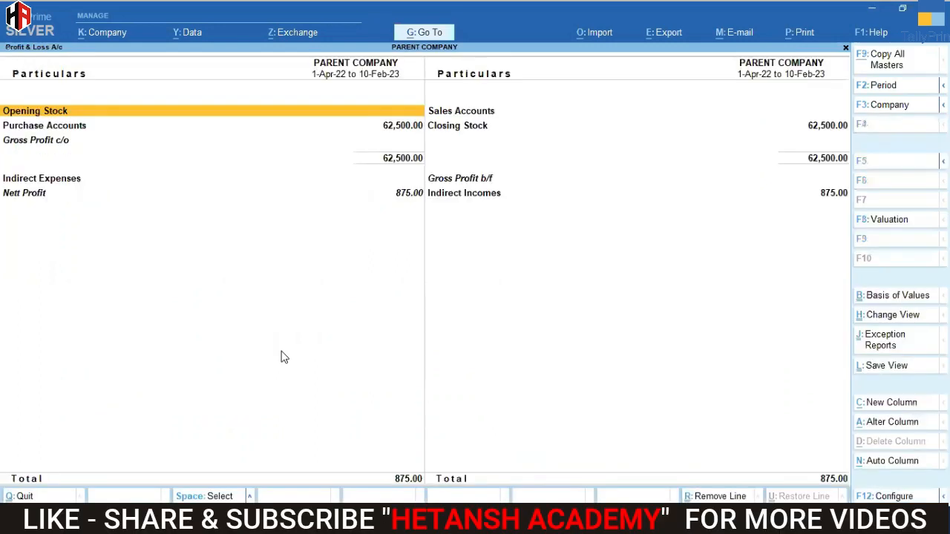
{"action": "key", "text": "alt+F5"}
{"action": "key", "text": "Down"}
{"action": "key", "text": "Down"}
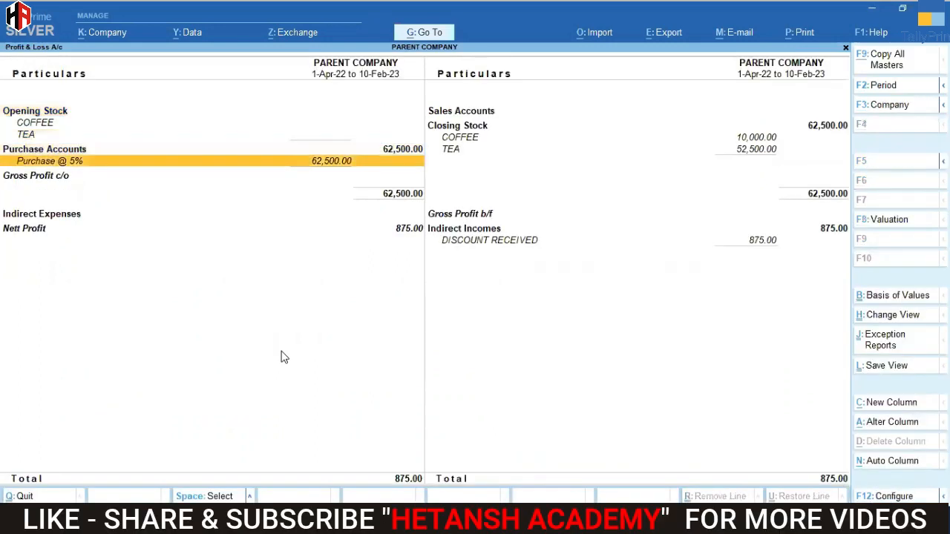
Drill down through February to the MAIN COMPANY purchase voucher, review its TEA and tax lines, and return to the Gateway of Tally
{"action": "key", "text": "Return"}
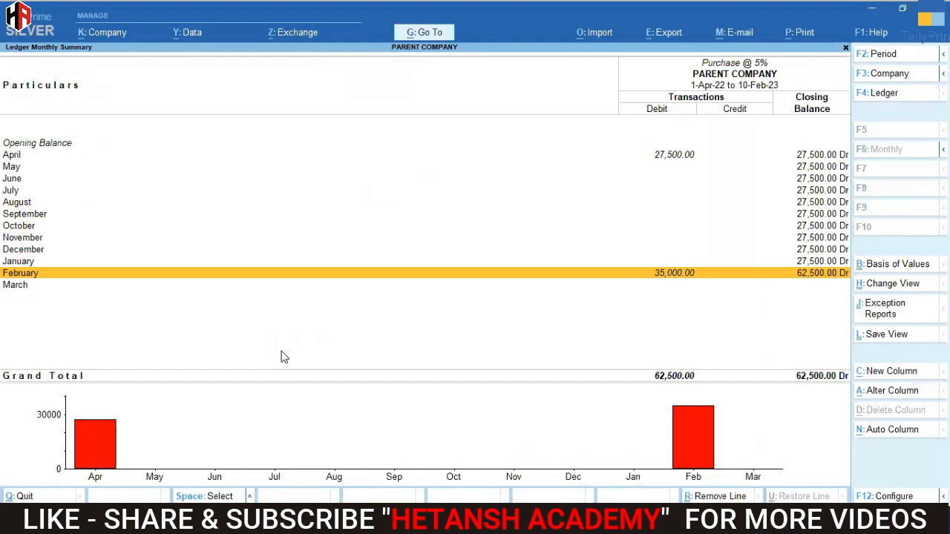
{"action": "key", "text": "Return"}
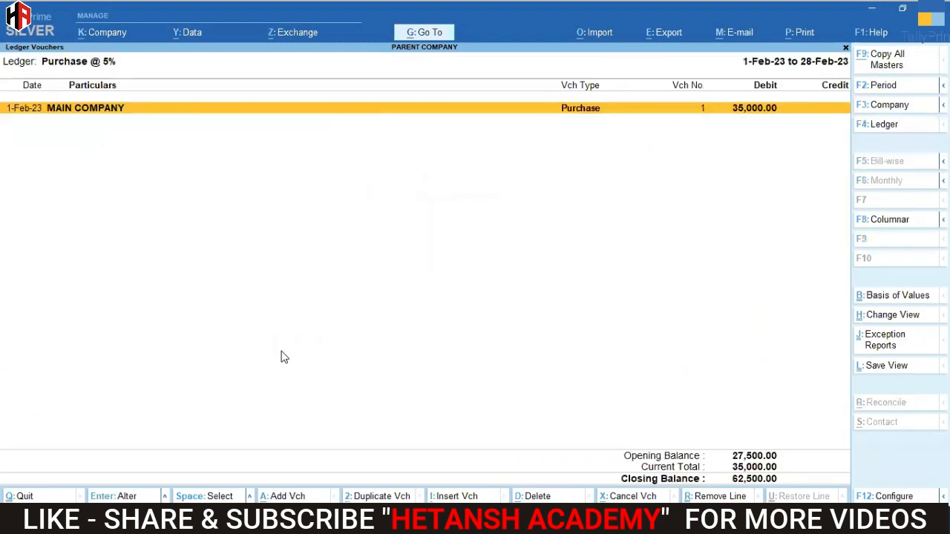
{"action": "key", "text": "Return"}
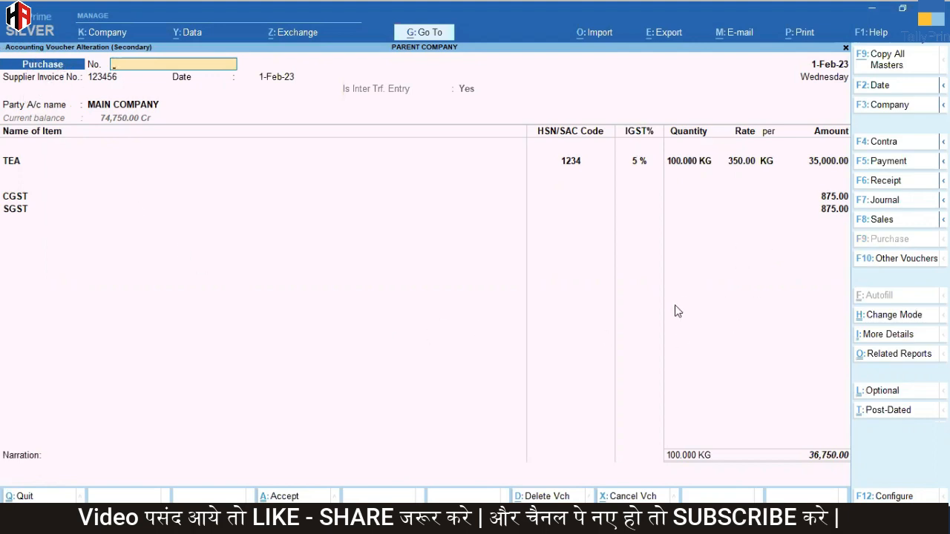
{"action": "key", "text": "Escape"}
{"action": "key", "text": "Escape"}
{"action": "key", "text": "Escape"}
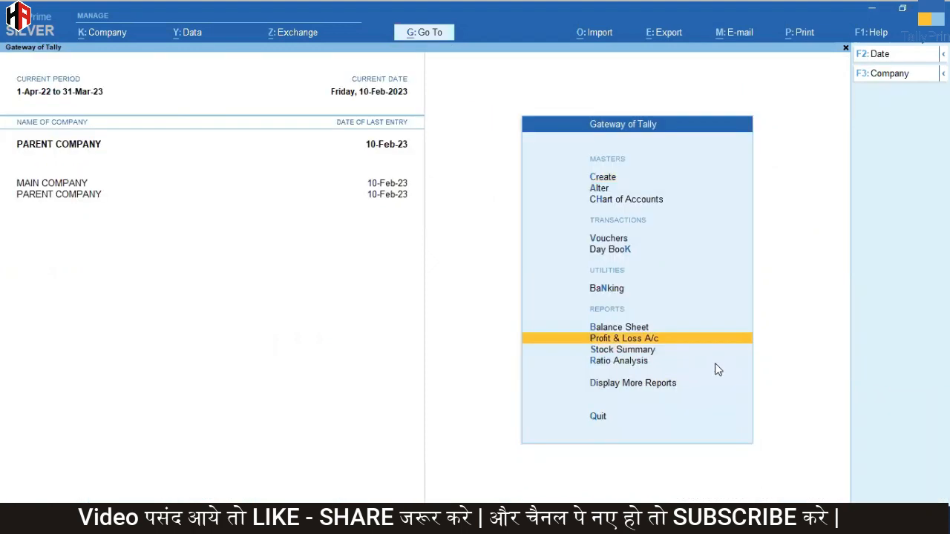
{"action": "key", "text": "Escape"}
{"action": "key", "text": "Escape"}
Open the MAIN COMPANY ledger from the Account Books to check its purchase and payment entries
{"action": "key", "text": "d"}
{"action": "key", "text": "a"}
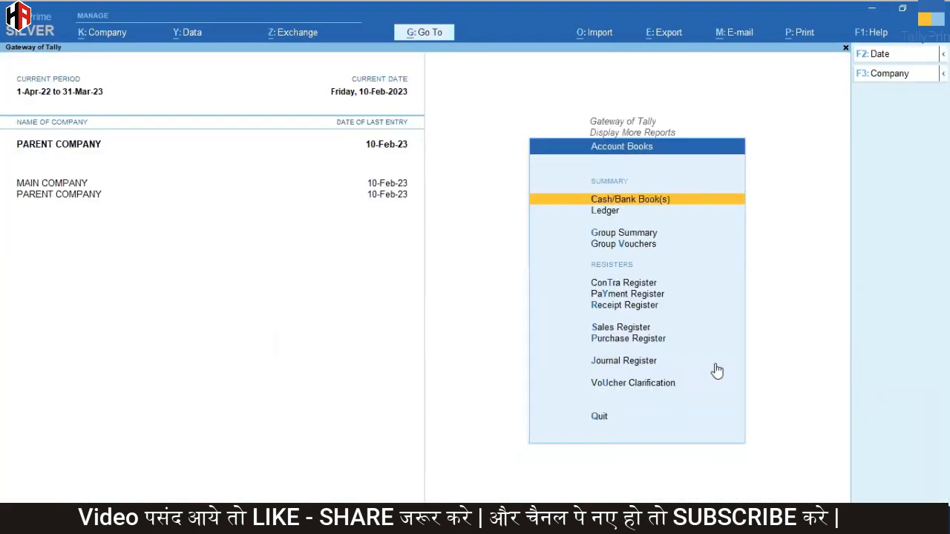
{"action": "key", "text": "Down"}
{"action": "key", "text": "Return"}
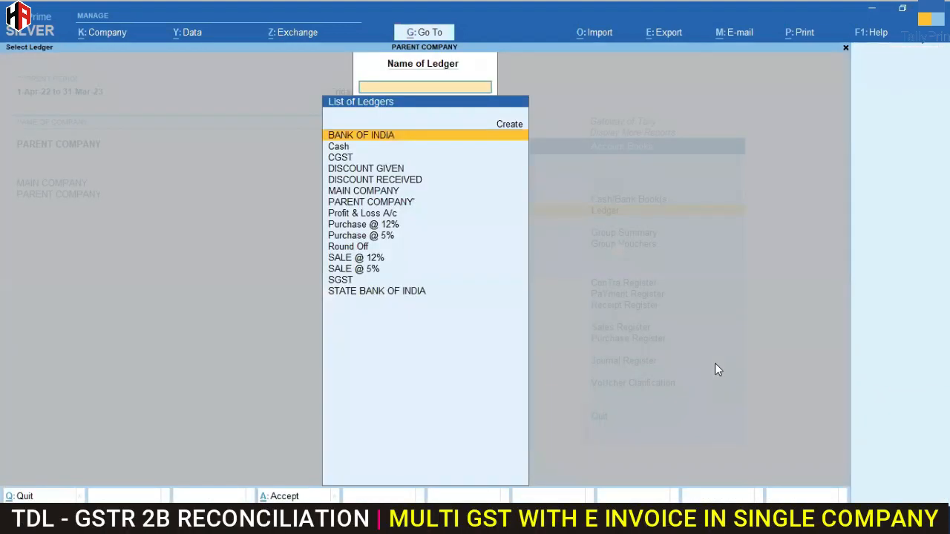
{"action": "key", "text": "Down"}
{"action": "key", "text": "Down"}
{"action": "key", "text": "Down"}
{"action": "key", "text": "Down"}
{"action": "key", "text": "Down"}
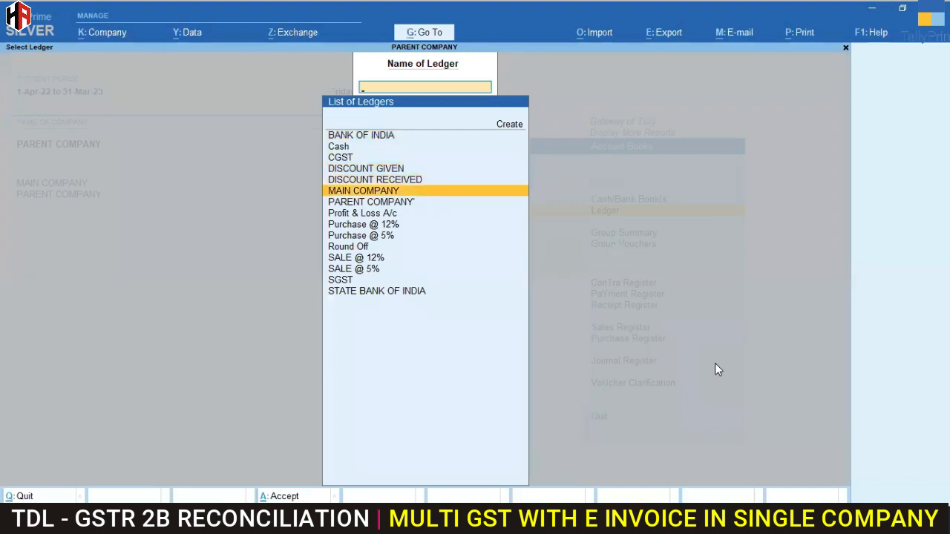
{"action": "key", "text": "Return"}
{"action": "key", "text": "Down"}
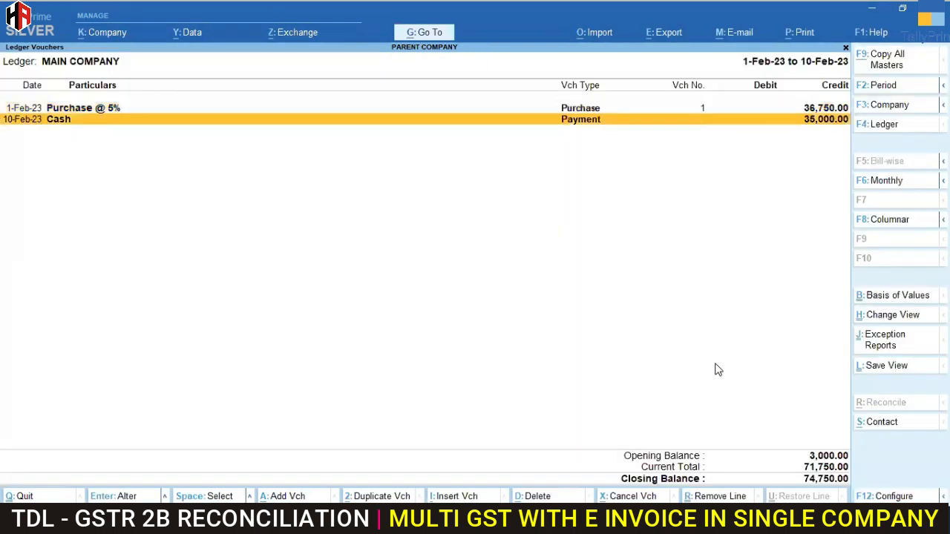
Inspect the Cash payment voucher dated 10-Feb-23, close it unchanged, and return to the Gateway of Tally
{"action": "key", "text": "Up"}
{"action": "key", "text": "Down"}
{"action": "left_click", "coordinate": [430, 126]}
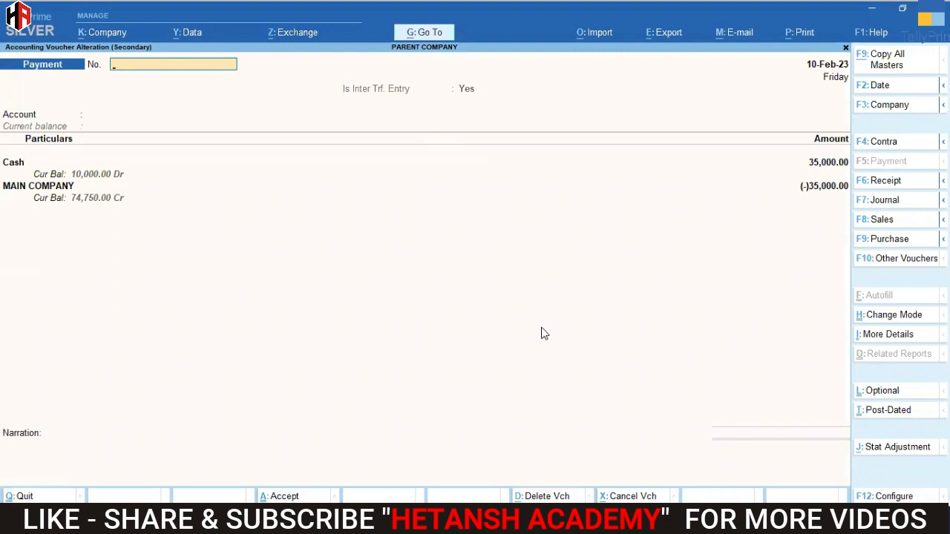
{"action": "key", "text": "Escape"}
{"action": "key", "text": "y"}
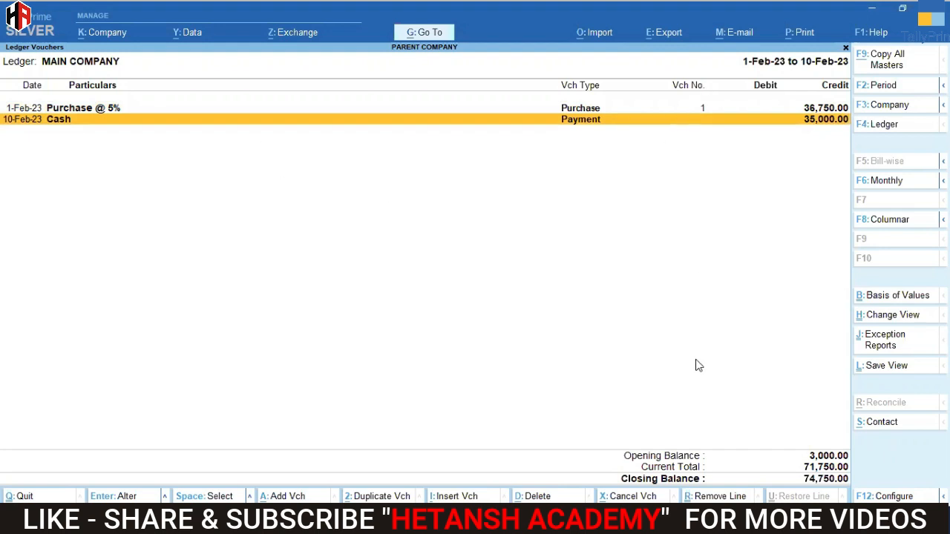
{"action": "key", "text": "Escape"}
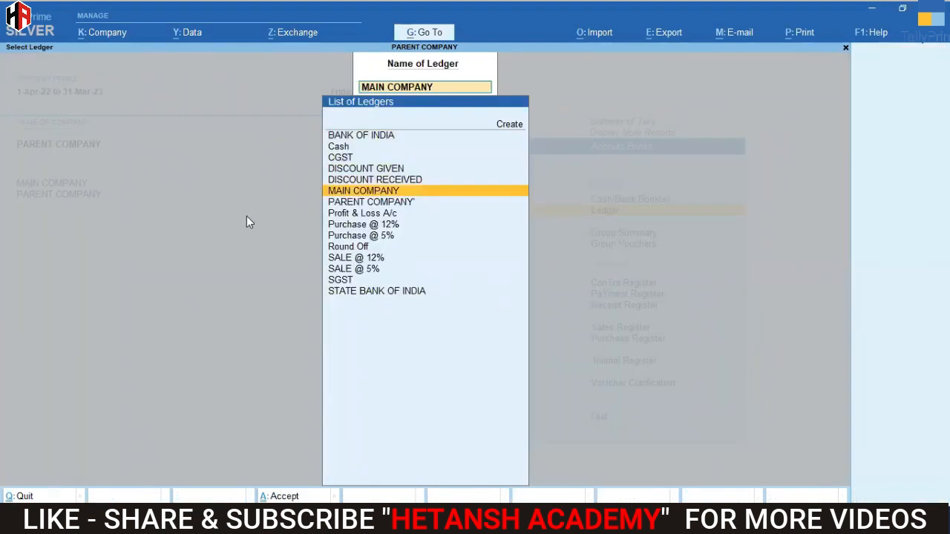
{"action": "key", "text": "Escape"}
{"action": "key", "text": "Escape"}
{"action": "key", "text": "Escape"}
{"action": "key", "text": "Escape"}
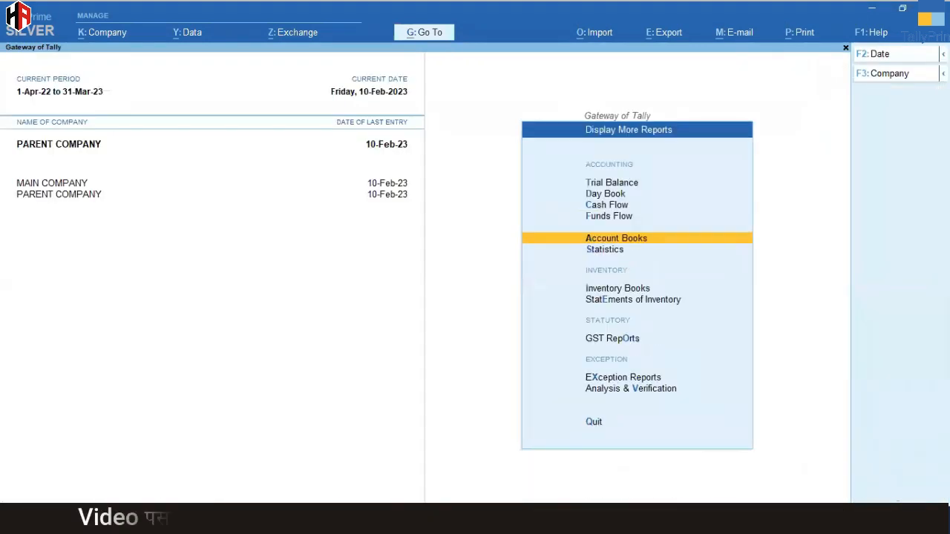
{"action": "key", "text": "Escape"}
{"action": "key", "text": "Down"}
{"action": "key", "text": "Down"}
{"action": "key", "text": "Down"}
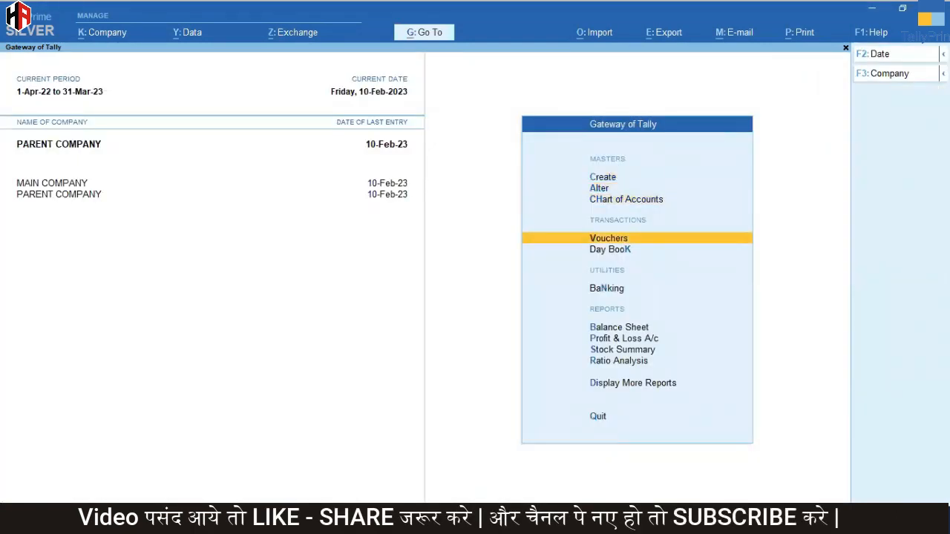
{"action": "key", "text": "Return"}
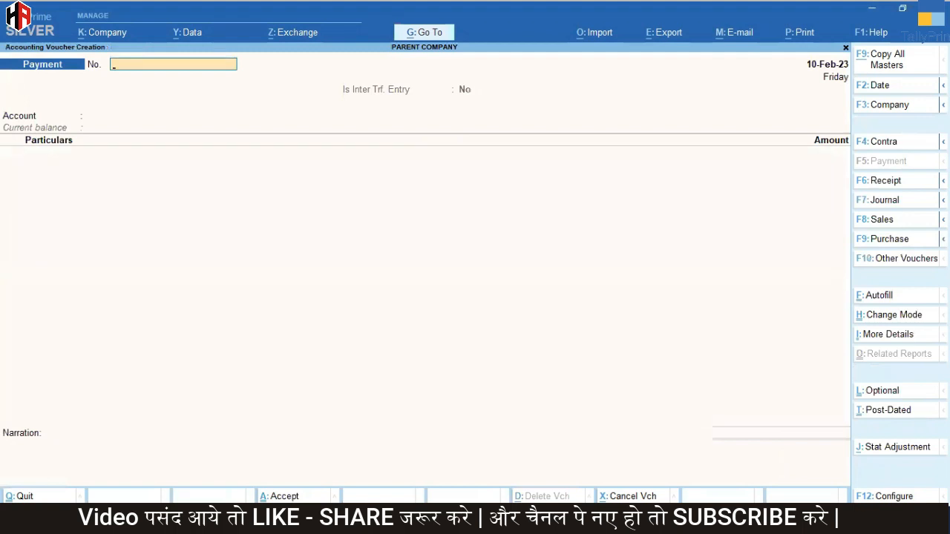
{"action": "key", "text": "Escape"}
{"action": "key", "text": "Escape"}
{"action": "key", "text": "Escape"}
{"action": "key", "text": "Up"}
{"action": "key", "text": "Up"}
{"action": "key", "text": "Up"}
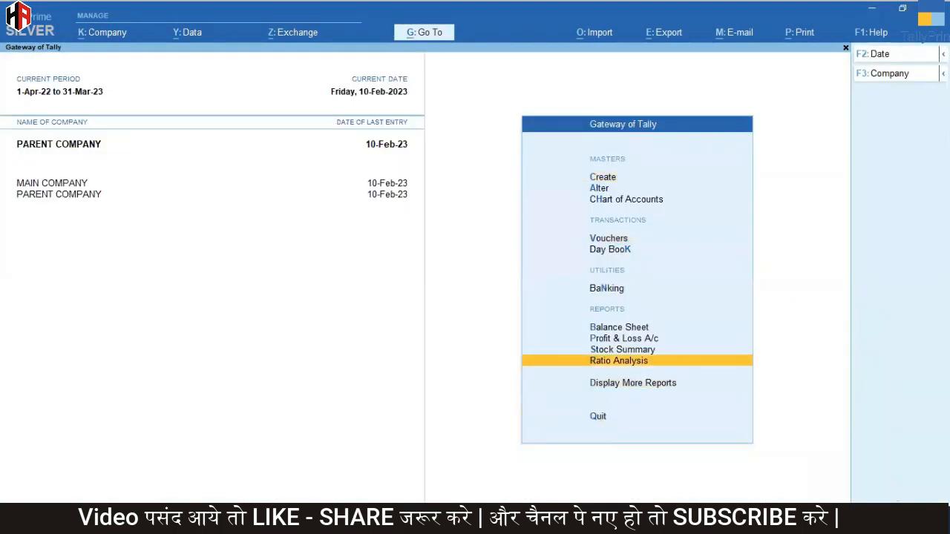
Switch to the Excel worksheet and examine the SALE and PURCHASE pairing between MAIN COMPANY and PARENT COMPANY
{"action": "key", "text": "Up"}
{"action": "key", "text": "Up"}
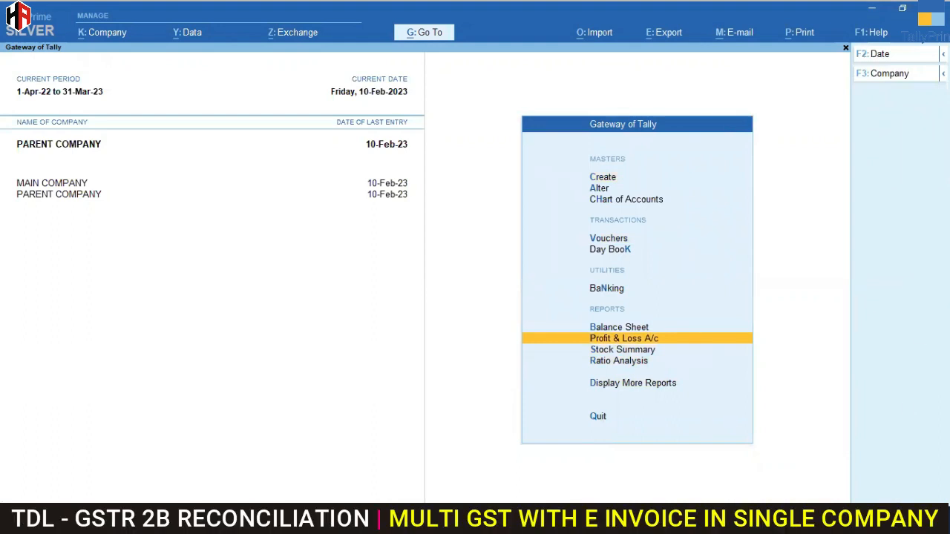
{"action": "key", "text": "alt+Tab"}
{"action": "left_click", "coordinate": [269, 190]}
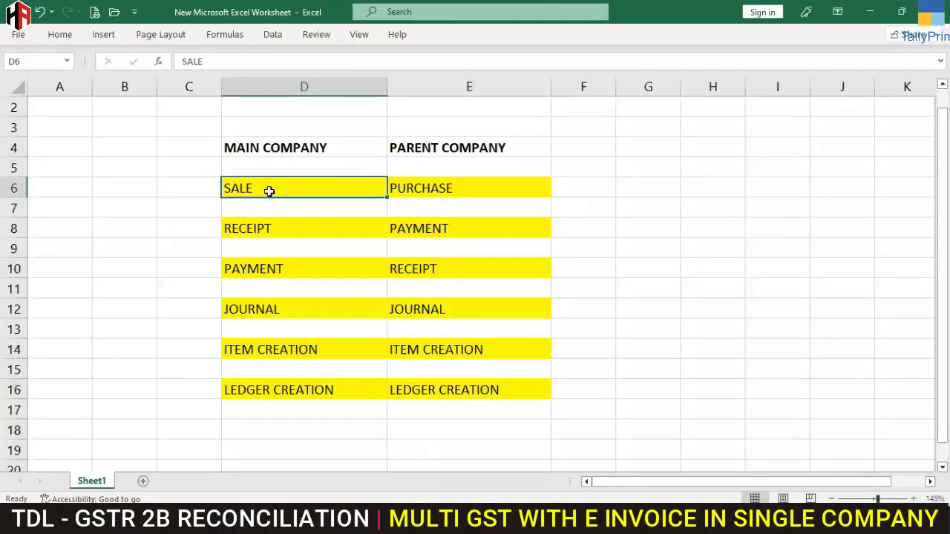
{"action": "left_click_drag", "start_coordinate": [269, 190], "coordinate": [407, 191]}
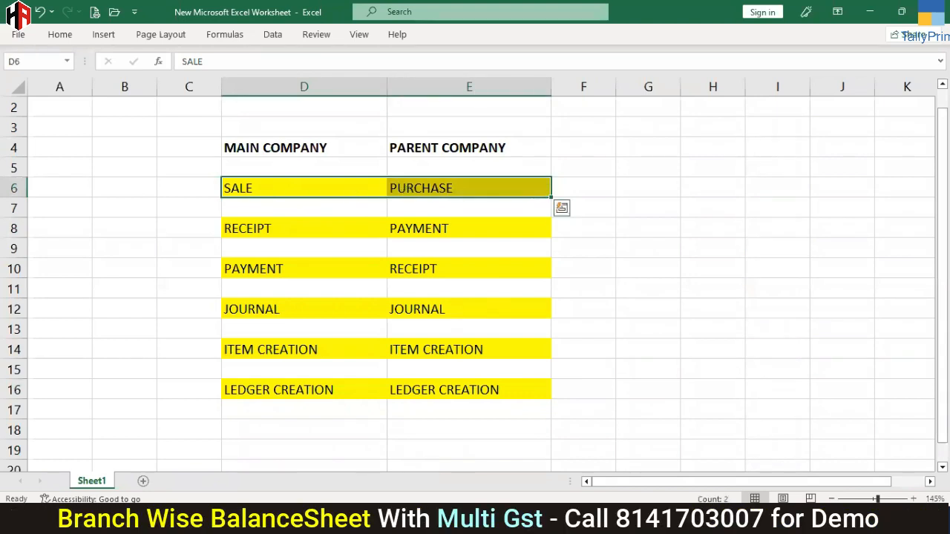
{"action": "left_click", "coordinate": [401, 520]}
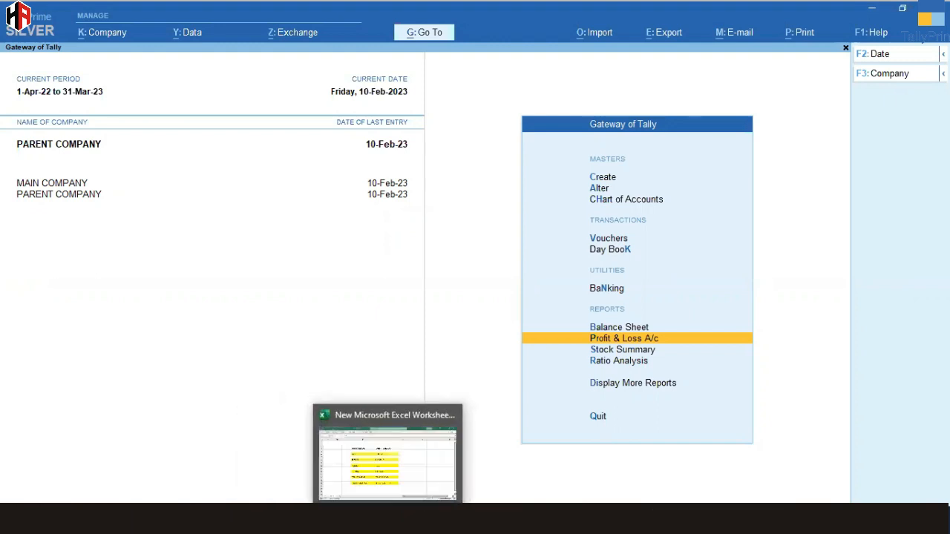
{"action": "left_click", "coordinate": [388, 521]}
{"action": "left_click", "coordinate": [303, 189]}
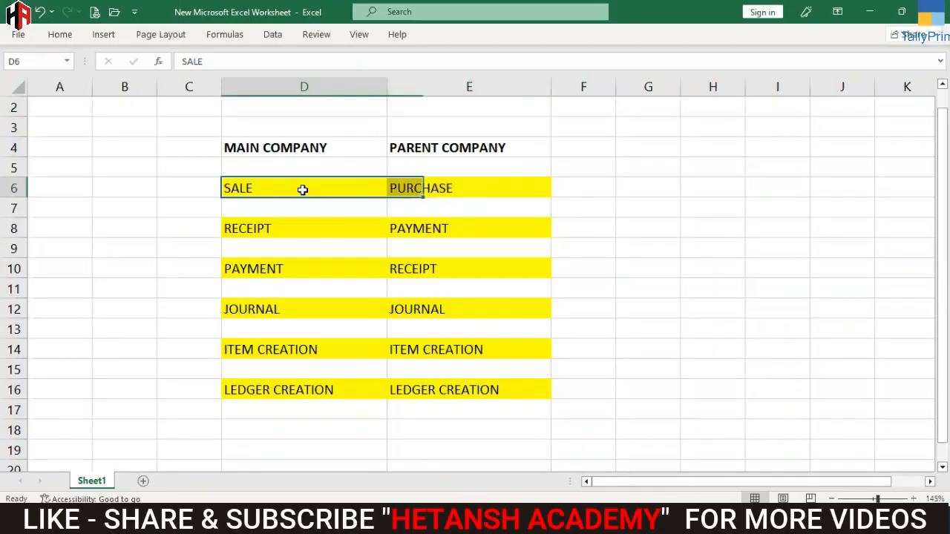
{"action": "left_click", "coordinate": [419, 188]}
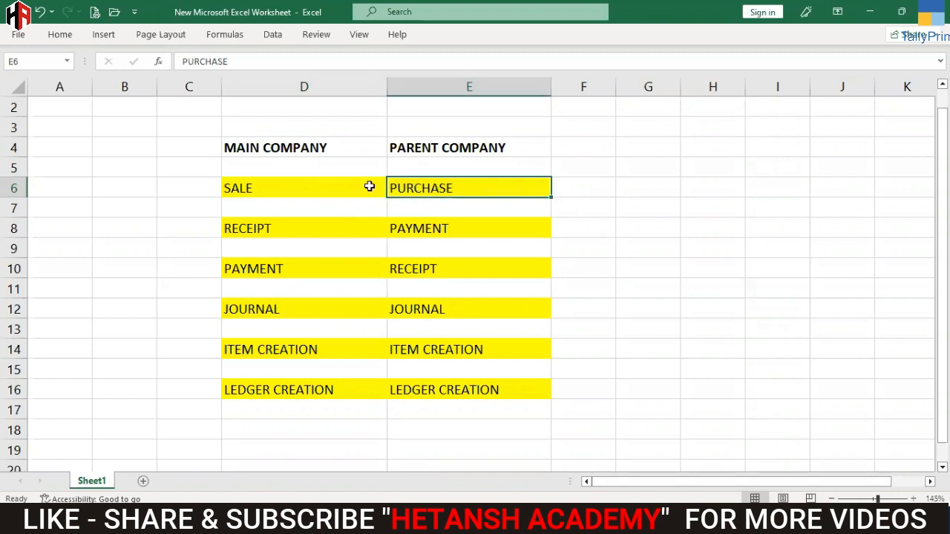
{"action": "left_click", "coordinate": [330, 188]}
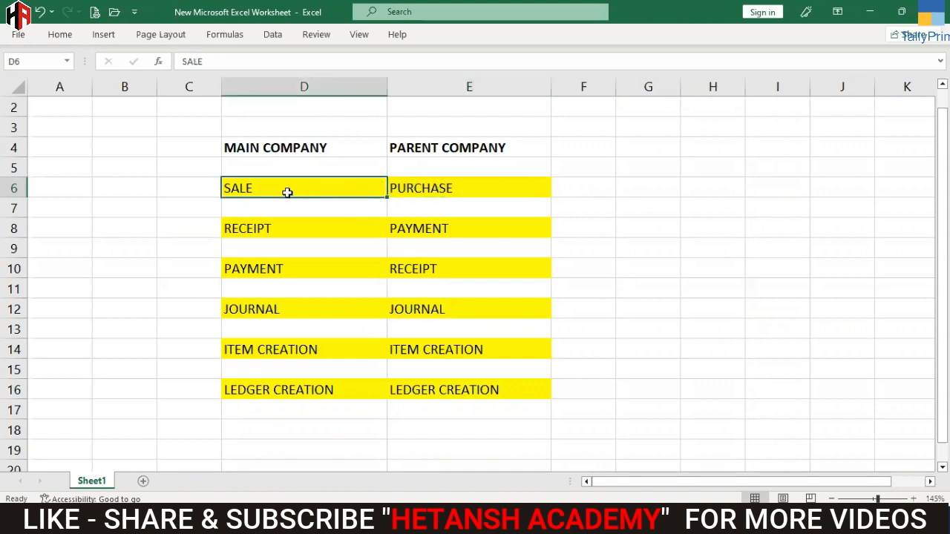
{"action": "left_click", "coordinate": [459, 189]}
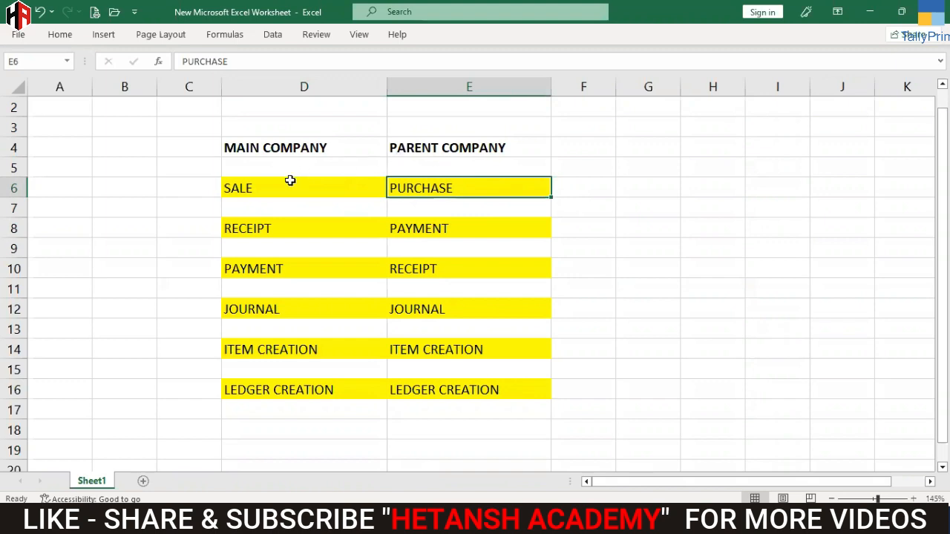
{"action": "left_click", "coordinate": [285, 187]}
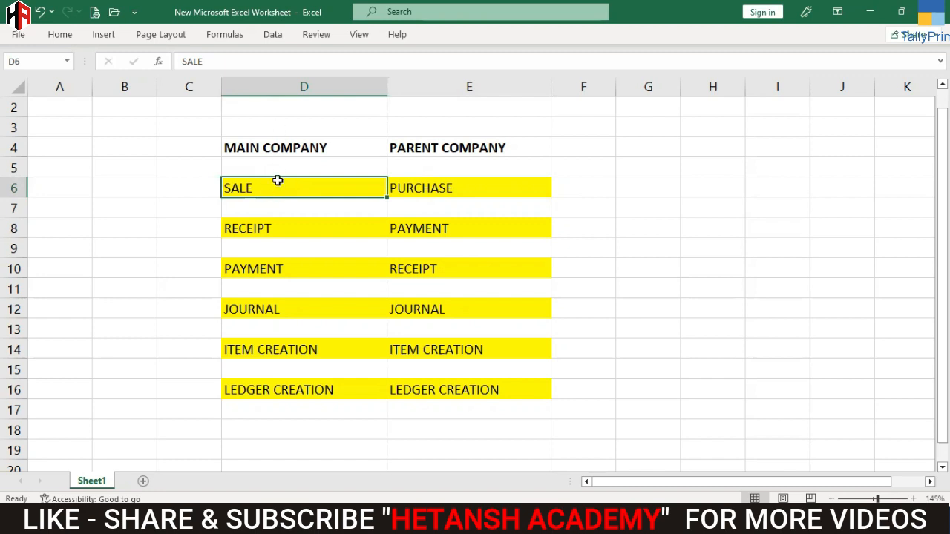
{"action": "left_click", "coordinate": [456, 185]}
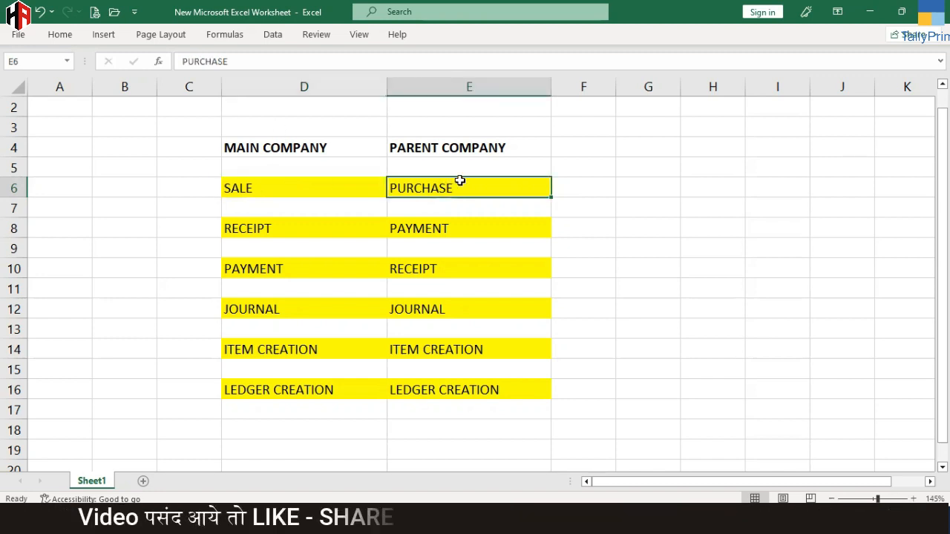
Examine the RECEIPT and PAYMENT pairing in the worksheet and switch back to TallyPrime
{"action": "left_click", "coordinate": [477, 225]}
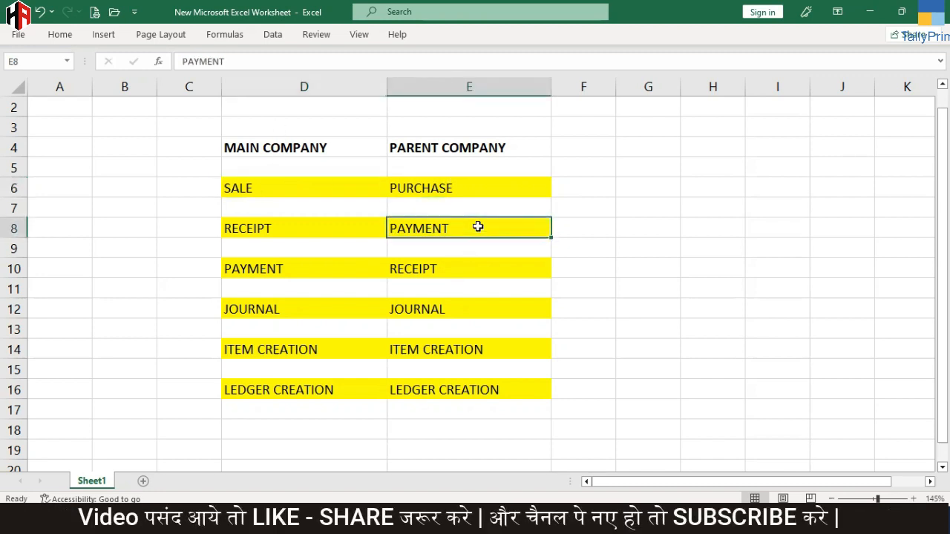
{"action": "left_click", "coordinate": [346, 225], "text": "shift"}
{"action": "left_click_drag", "start_coordinate": [344, 225], "coordinate": [446, 227]}
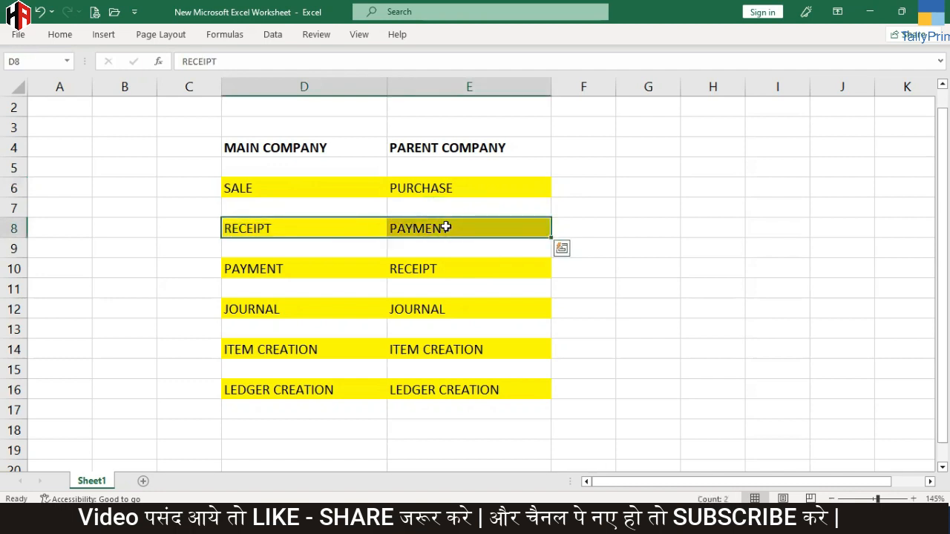
{"action": "left_click", "coordinate": [446, 228]}
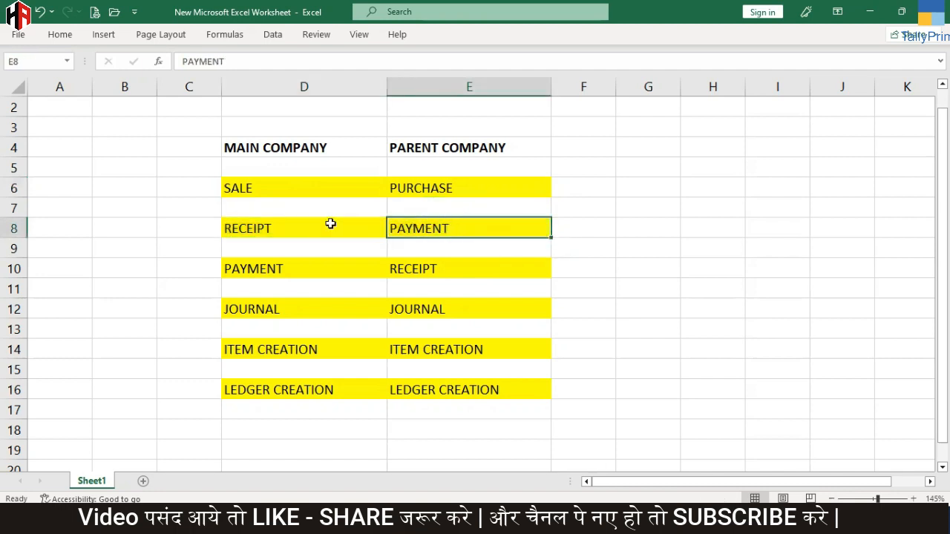
{"action": "left_click", "coordinate": [294, 227]}
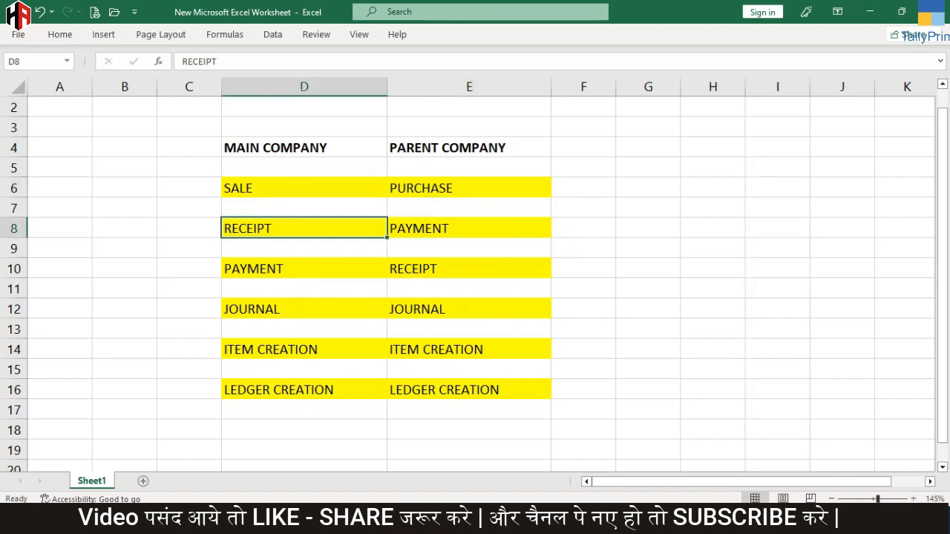
{"action": "key", "text": "alt+Tab"}
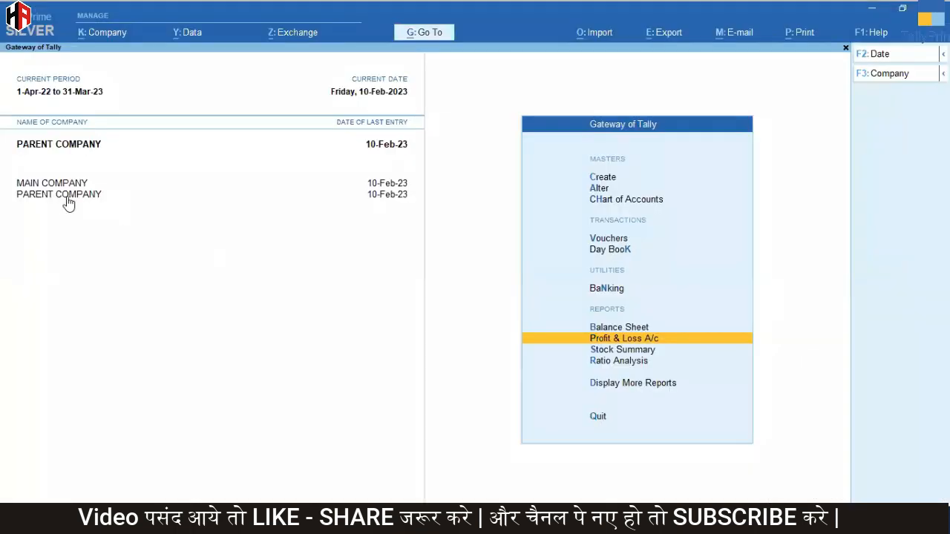
Open the Receipt voucher type of PARENT COMPANY for alteration to check its opposite-entry voucher type setting
{"action": "left_click", "coordinate": [603, 191]}
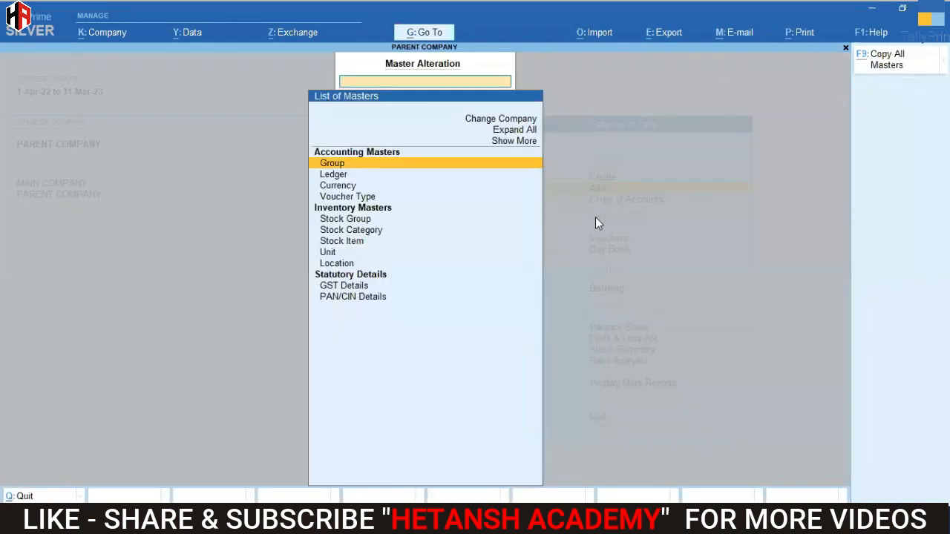
{"action": "key", "text": "Down"}
{"action": "key", "text": "Down"}
{"action": "key", "text": "Down"}
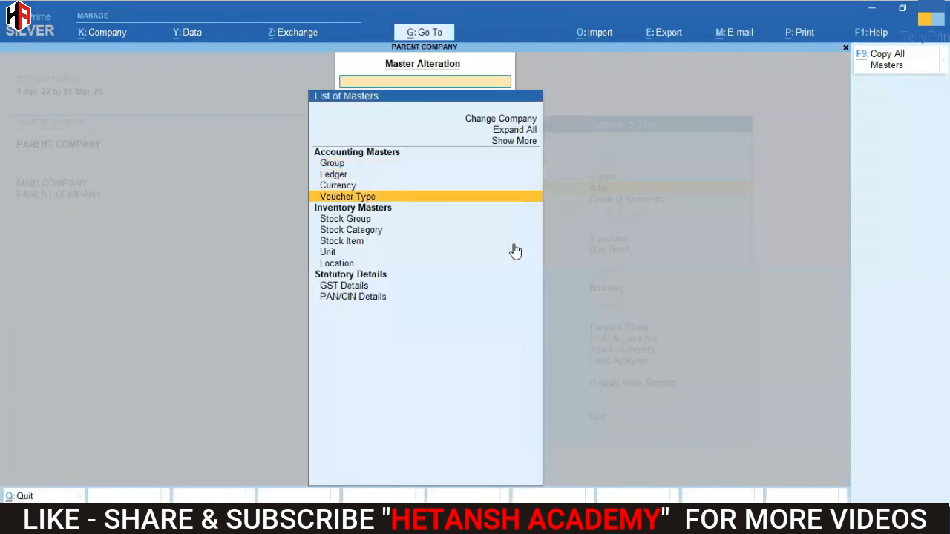
{"action": "left_click", "coordinate": [484, 197]}
{"action": "key", "text": "Down"}
{"action": "key", "text": "Down"}
{"action": "key", "text": "Down"}
{"action": "key", "text": "Down"}
{"action": "key", "text": "Down"}
{"action": "key", "text": "Down"}
{"action": "key", "text": "Down"}
{"action": "key", "text": "Down"}
{"action": "key", "text": "Down"}
{"action": "key", "text": "Down"}
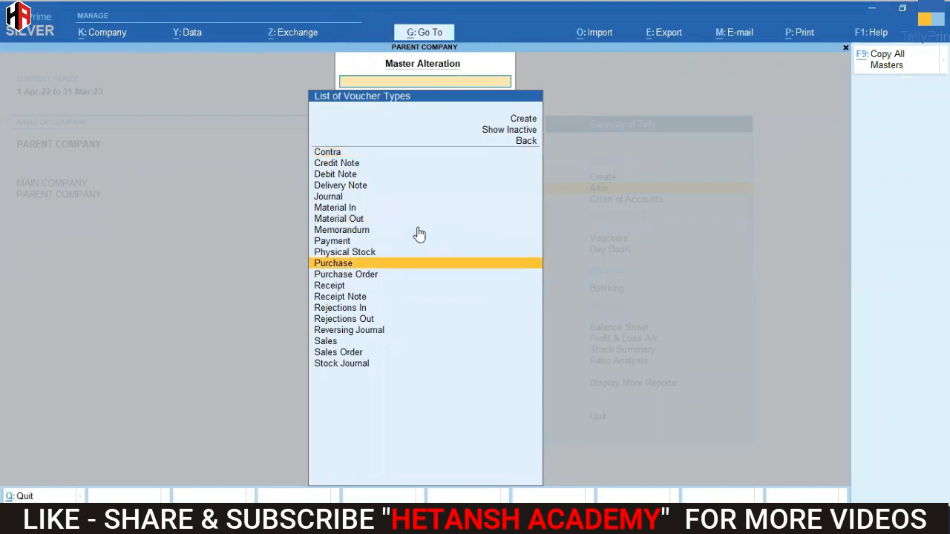
{"action": "key", "text": "Down"}
{"action": "key", "text": "Down"}
{"action": "left_click", "coordinate": [396, 288]}
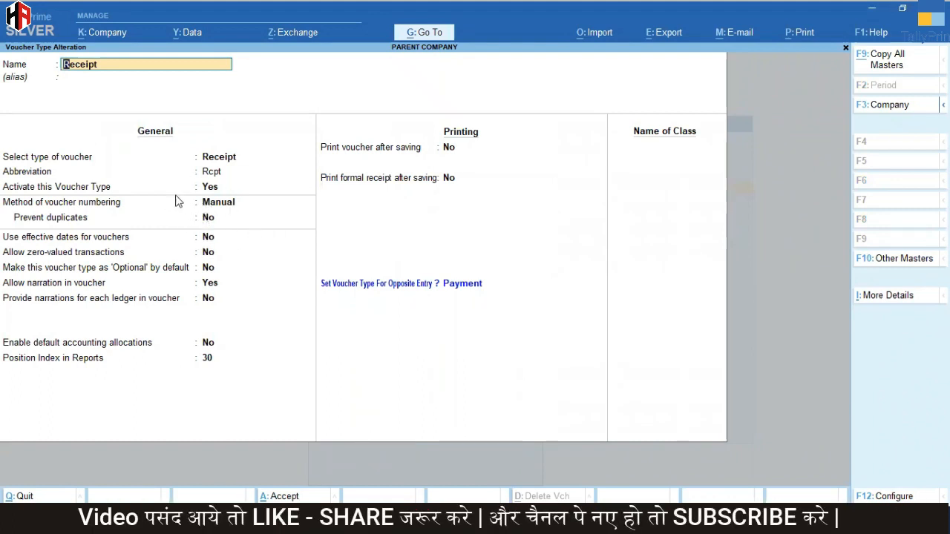
Close the Receipt voucher type without saving, return to the Gateway of Tally and glance at the Excel pairing list
{"action": "key", "text": "BackSpace"}
{"action": "key", "text": "Escape"}
{"action": "key", "text": "y"}
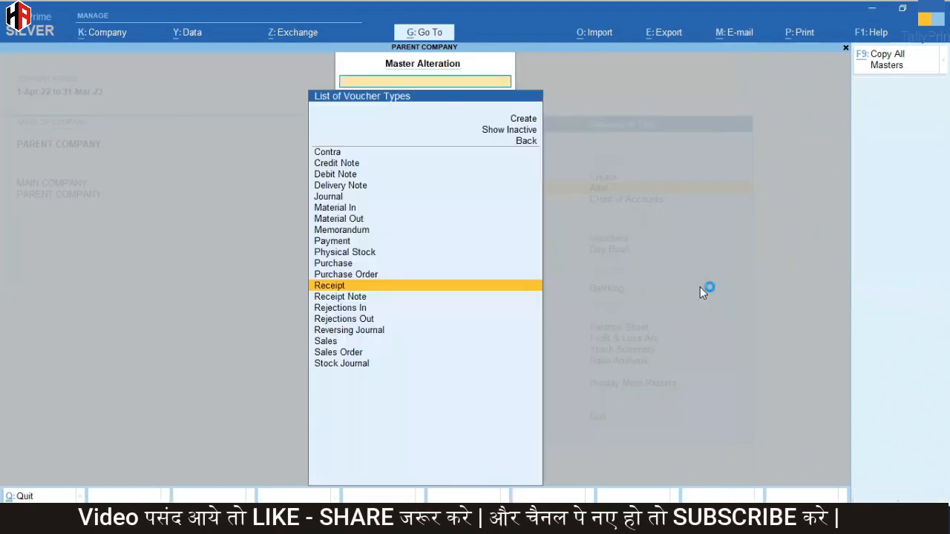
{"action": "key", "text": "Escape"}
{"action": "key", "text": "Escape"}
{"action": "key", "text": "alt+Tab"}
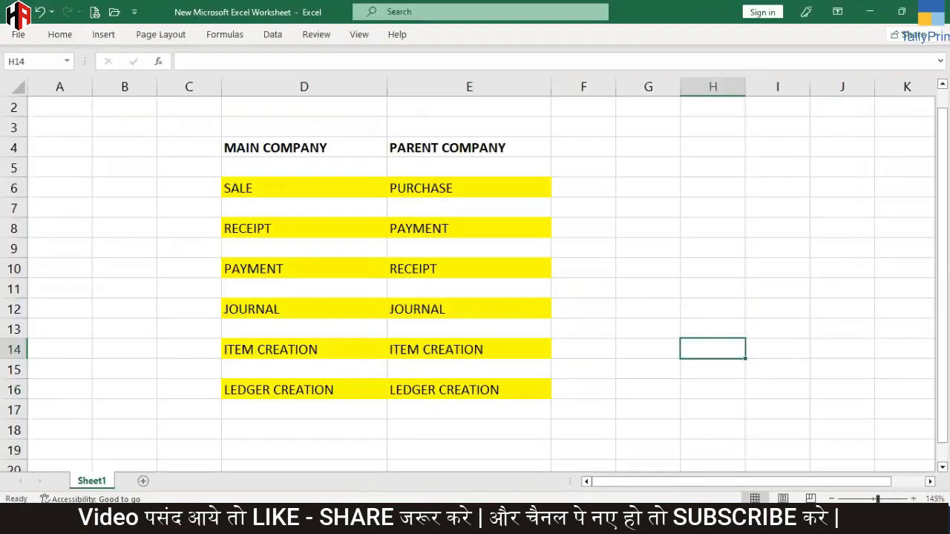
{"action": "key", "text": "alt+Tab"}
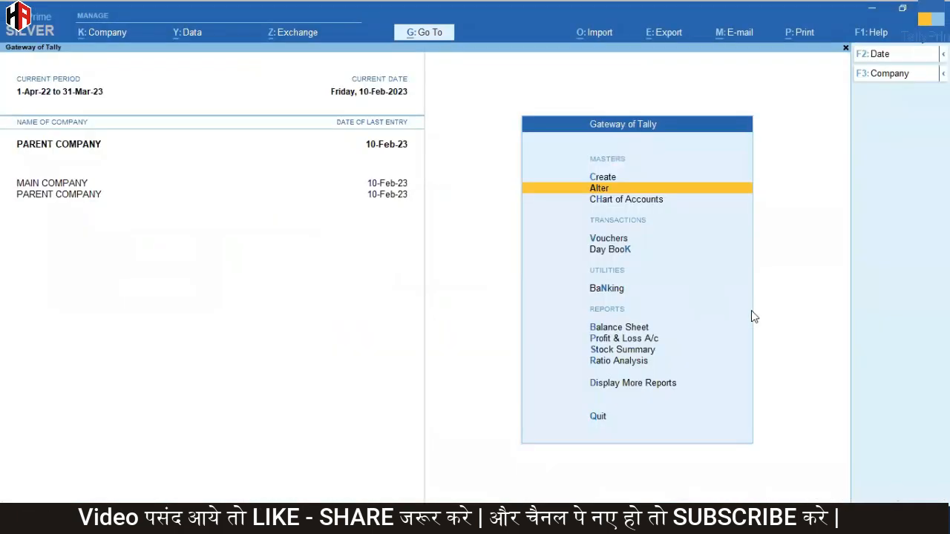
Start a new stock item in PARENT COMPANY and name it LOOSE TEA
{"action": "key", "text": "Down"}
{"action": "key", "text": "Down"}
{"action": "key", "text": "Up"}
{"action": "key", "text": "Up"}
{"action": "key", "text": "Up"}
{"action": "key", "text": "Return"}
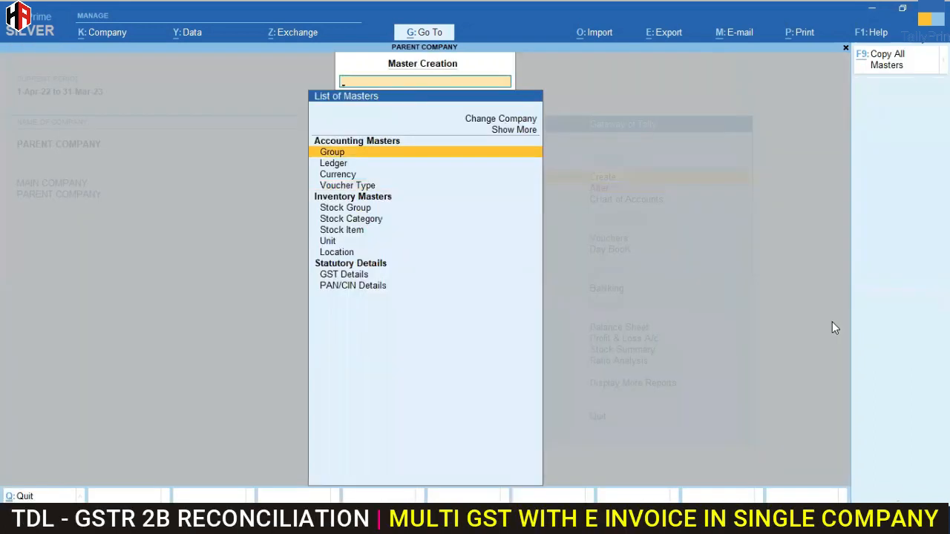
{"action": "key", "text": "Down"}
{"action": "key", "text": "Down"}
{"action": "key", "text": "Down"}
{"action": "key", "text": "Down"}
{"action": "key", "text": "Down"}
{"action": "key", "text": "Down"}
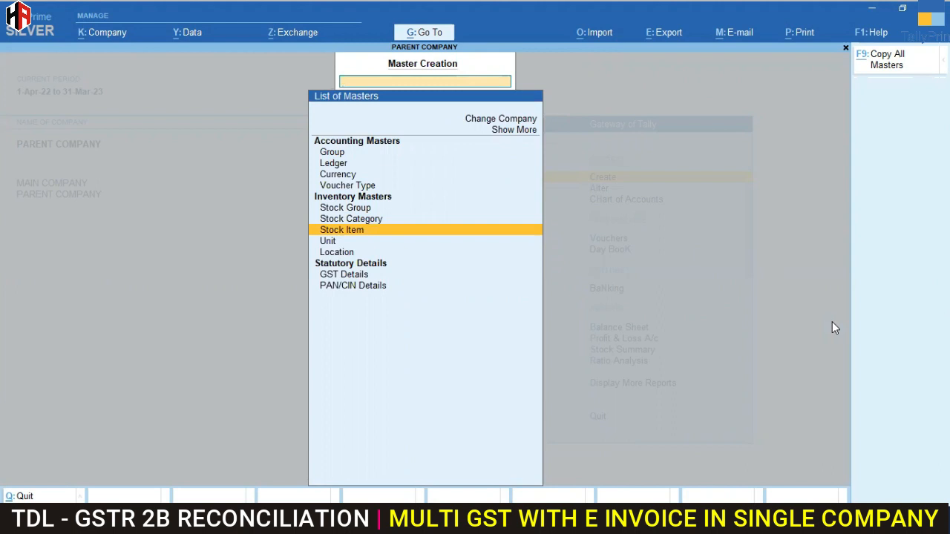
{"action": "key", "text": "Return"}
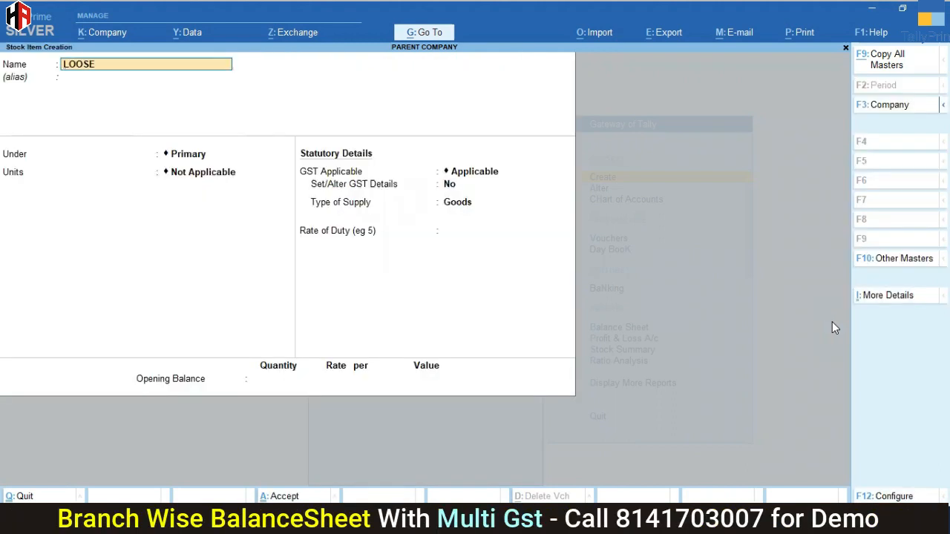
{"action": "key", "text": "Return"}
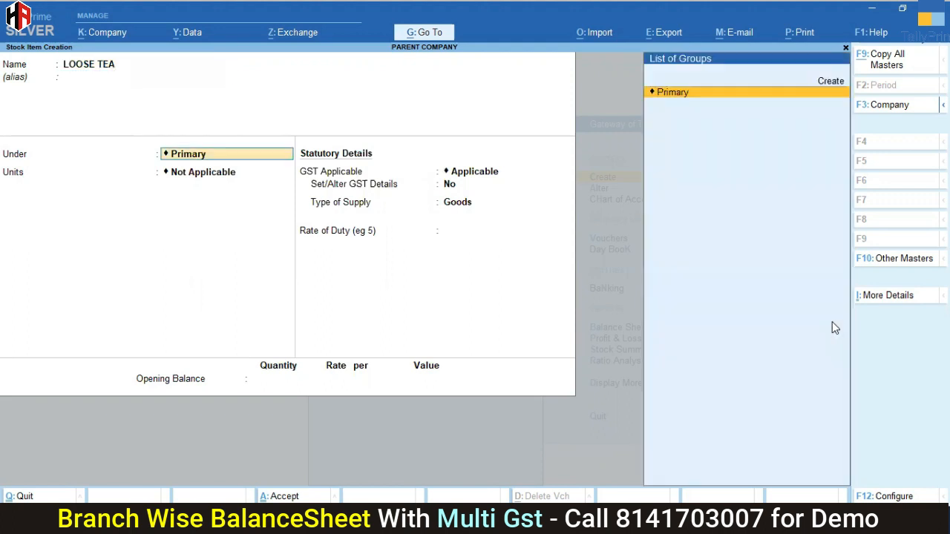
Place LOOSE TEA under the Primary group and set its unit to KG
{"action": "key", "text": "Return"}
{"action": "key", "text": "Down"}
{"action": "key", "text": "Down"}
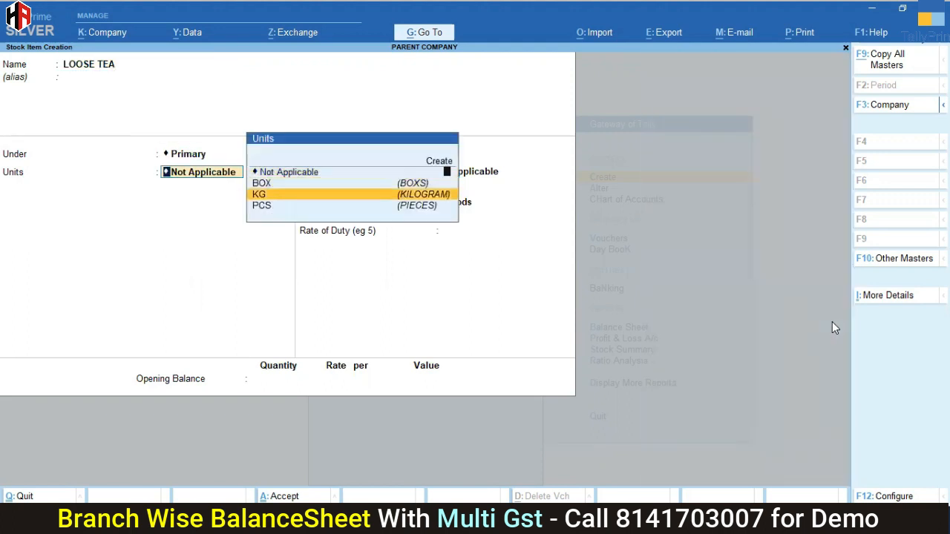
{"action": "key", "text": "Return"}
Enter the GST details of LOOSE TEA with HSN/SAC 1234, taxability Taxable and integrated tax 5%
{"action": "key", "text": "Return"}
{"action": "key", "text": "y"}
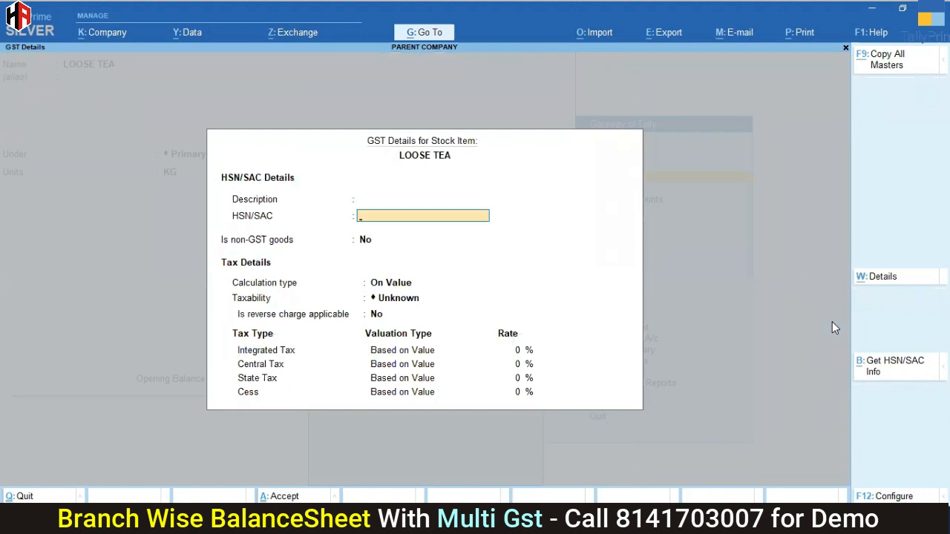
{"action": "key", "text": "Return"}
{"action": "key", "text": "Return"}
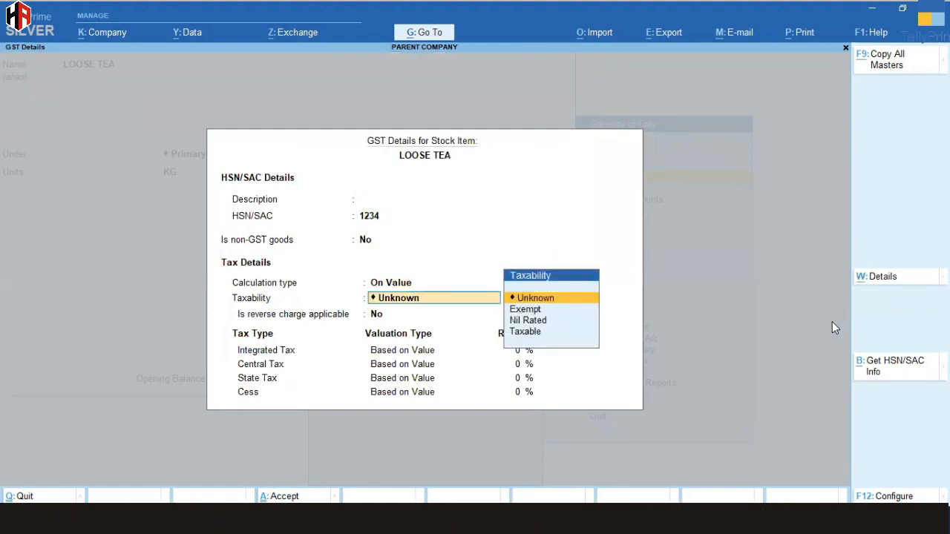
{"action": "key", "text": "Down"}
{"action": "key", "text": "Down"}
{"action": "key", "text": "Down"}
{"action": "key", "text": "Return"}
{"action": "key", "text": "Return"}
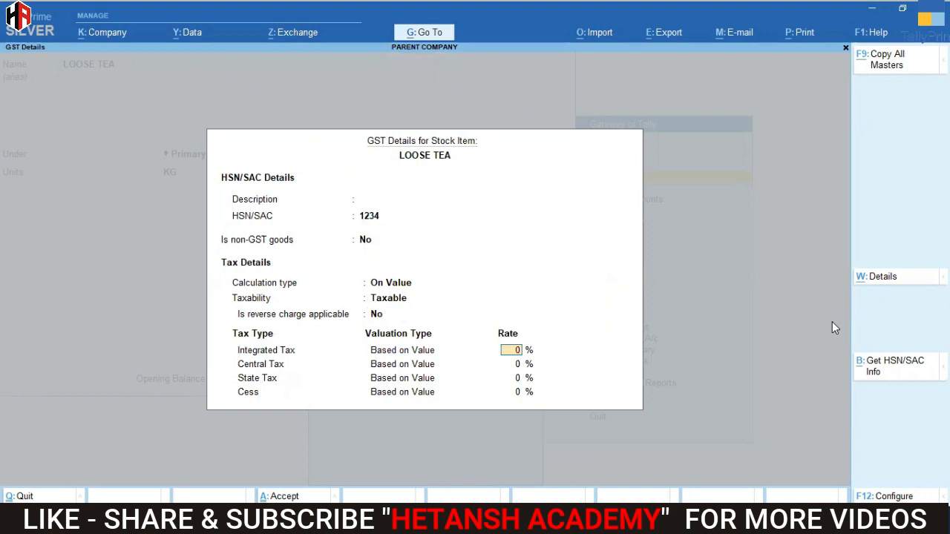
{"action": "type", "text": "5"}
{"action": "key", "text": "Return"}
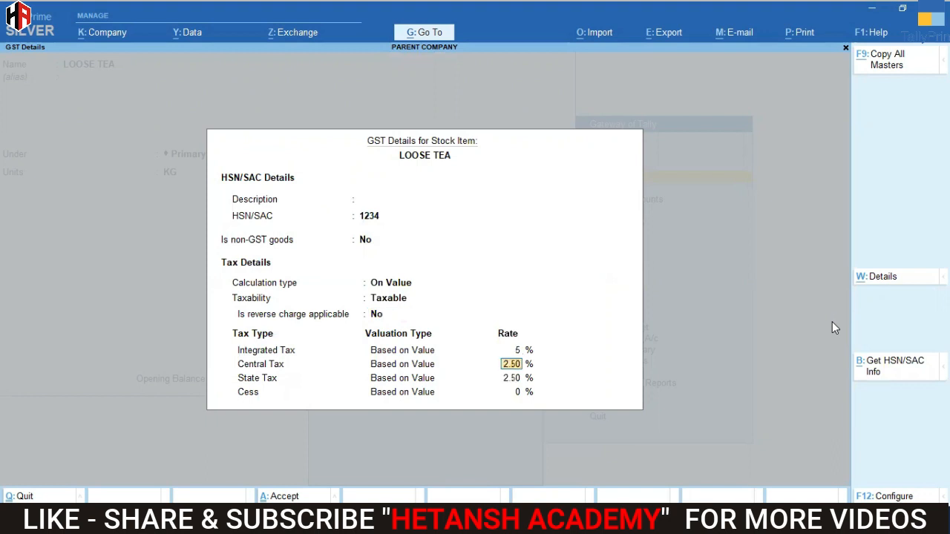
{"action": "key", "text": "Return"}
{"action": "key", "text": "Return"}
{"action": "key", "text": "Return"}
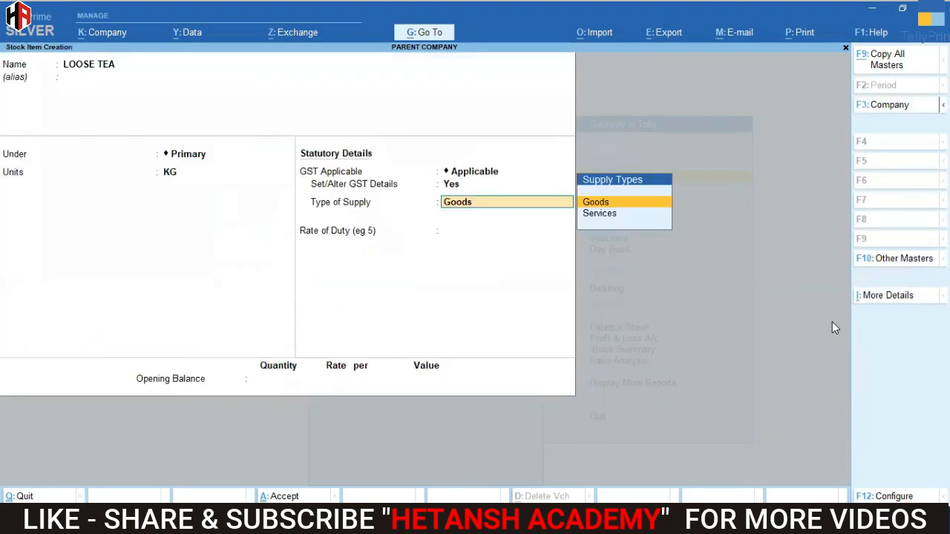
Keep the supply type Goods without an opening balance, save LOOSE TEA and agree to create it in the second company
{"action": "key", "text": "Return"}
{"action": "key", "text": "Return"}
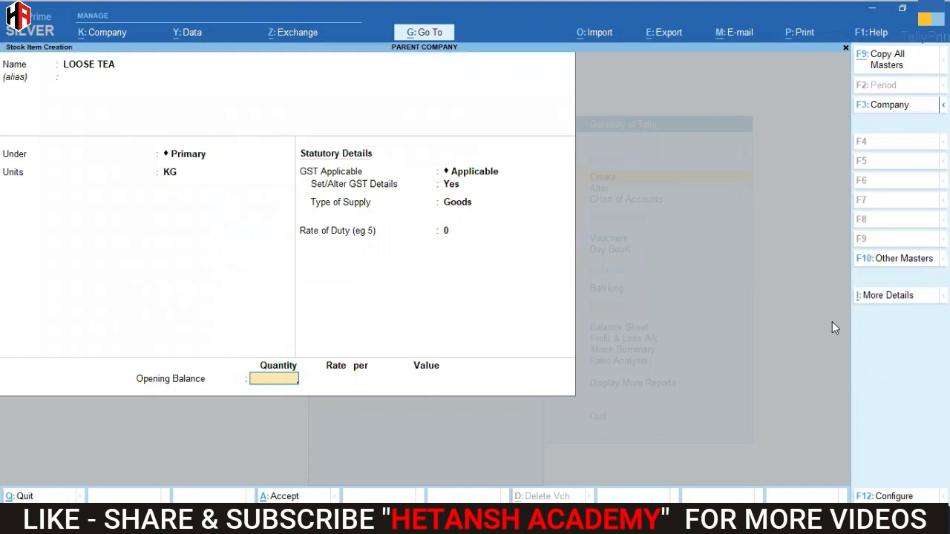
{"action": "key", "text": "Return"}
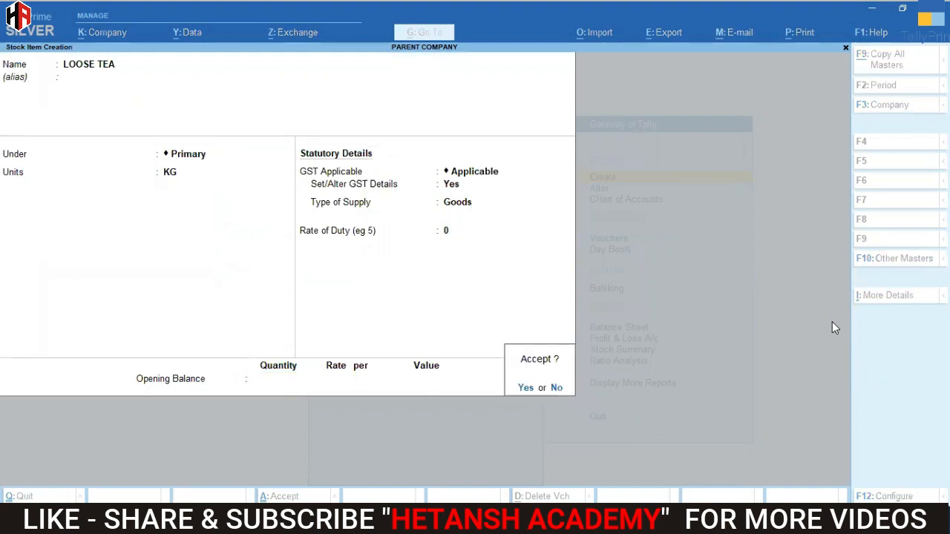
{"action": "key", "text": "Return"}
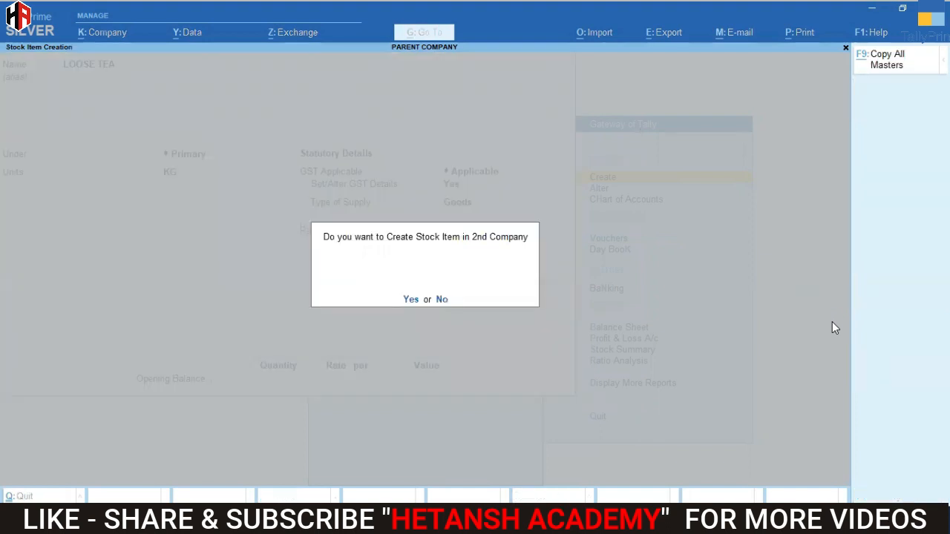
{"action": "key", "text": "Return"}
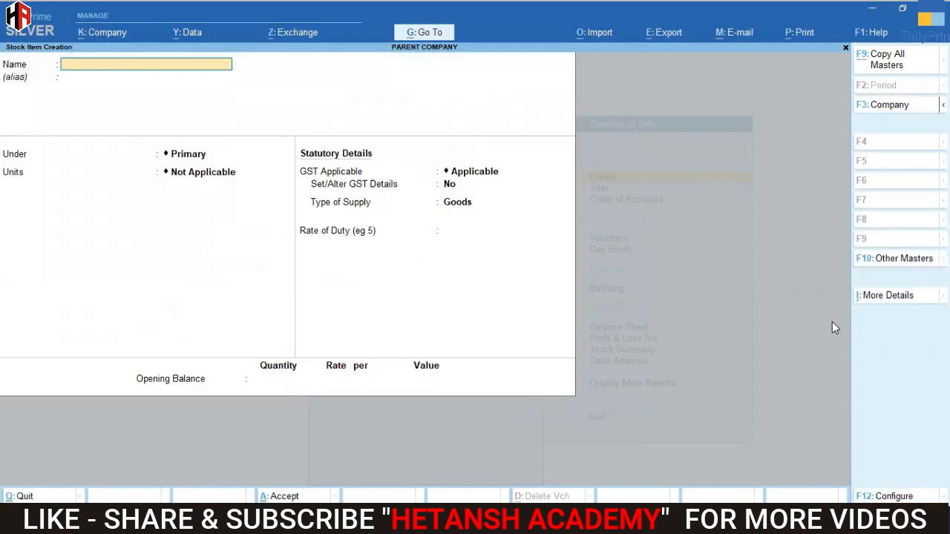